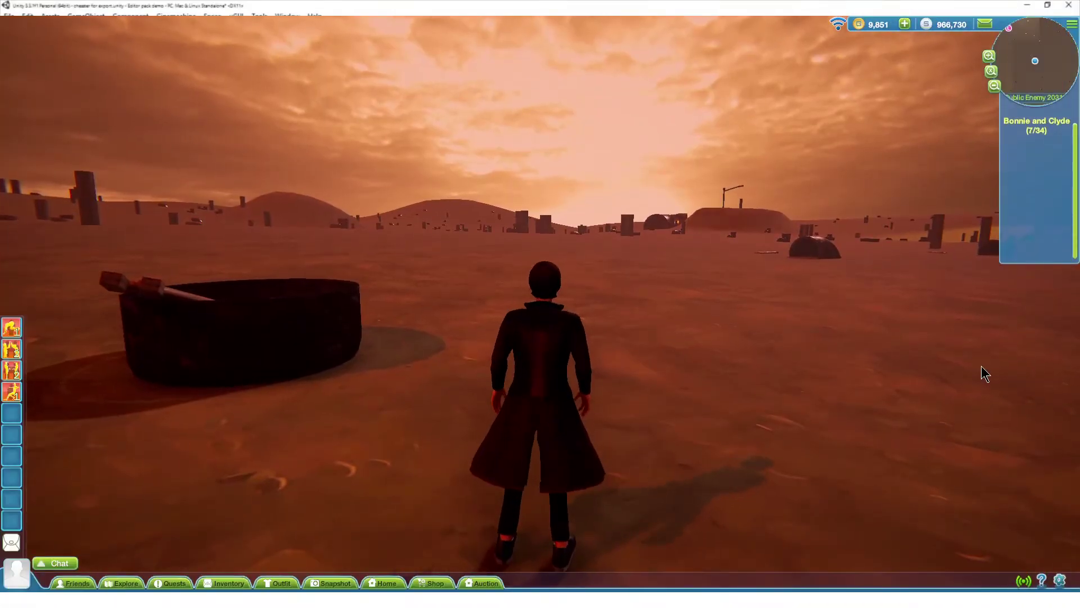
# Pick up the sword from the well, then run along the guide beam and pick up the plank.
pyautogui.moveTo(981, 365); pyautogui.dragTo(923, 394, button='right')
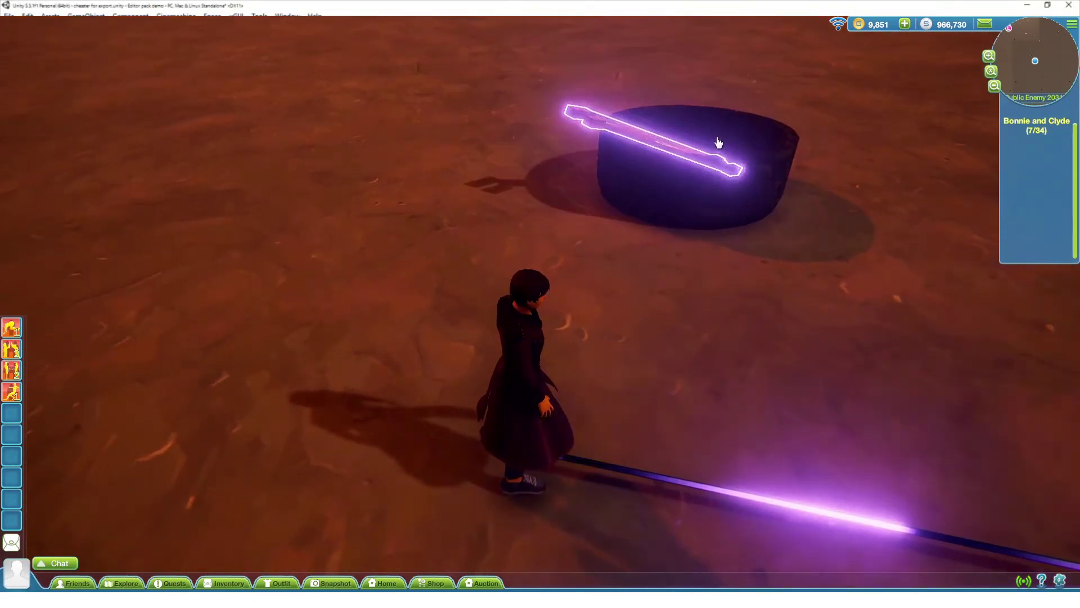
pyautogui.click(638, 138)
pyautogui.press('w')
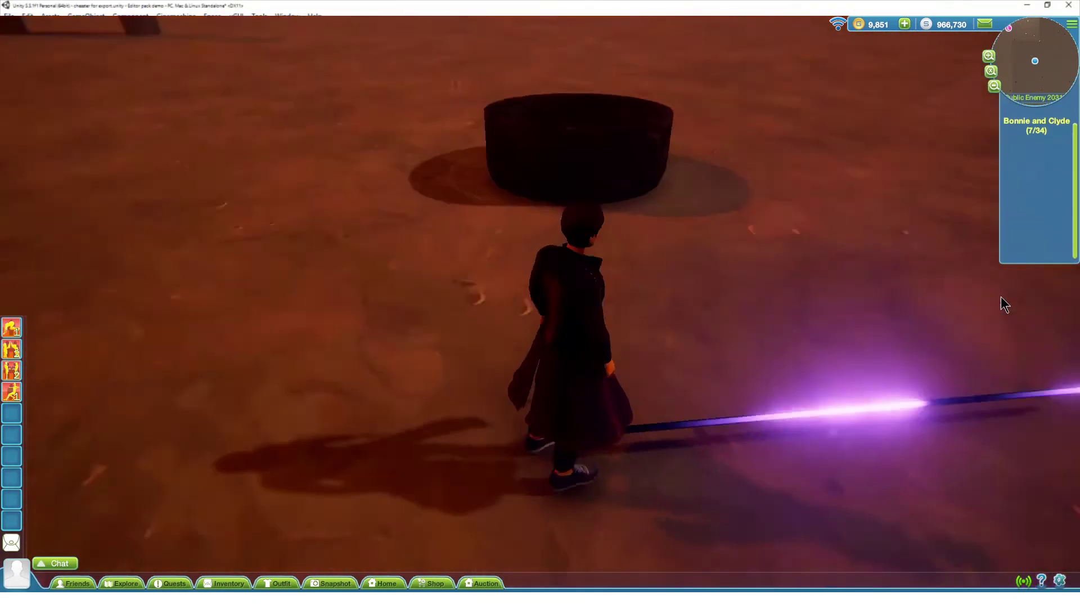
pyautogui.press('w')
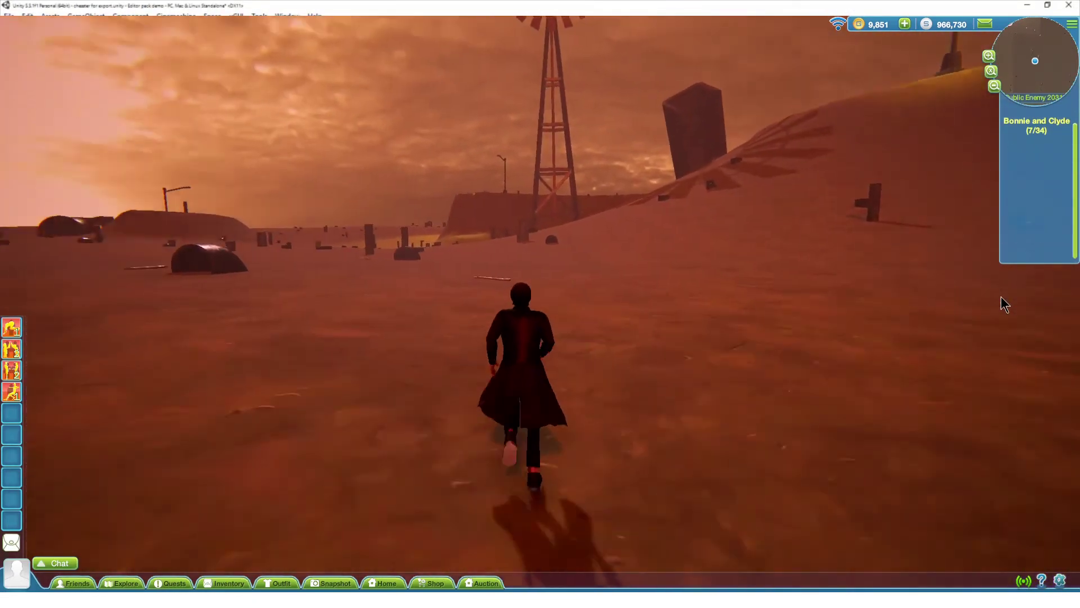
pyautogui.press('w')
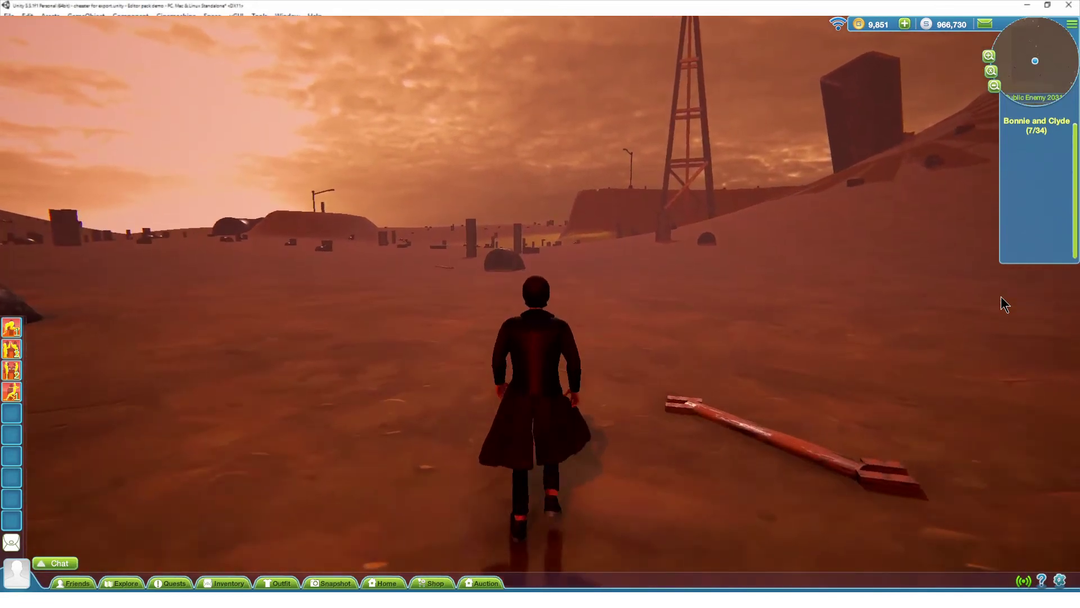
pyautogui.click(790, 417)
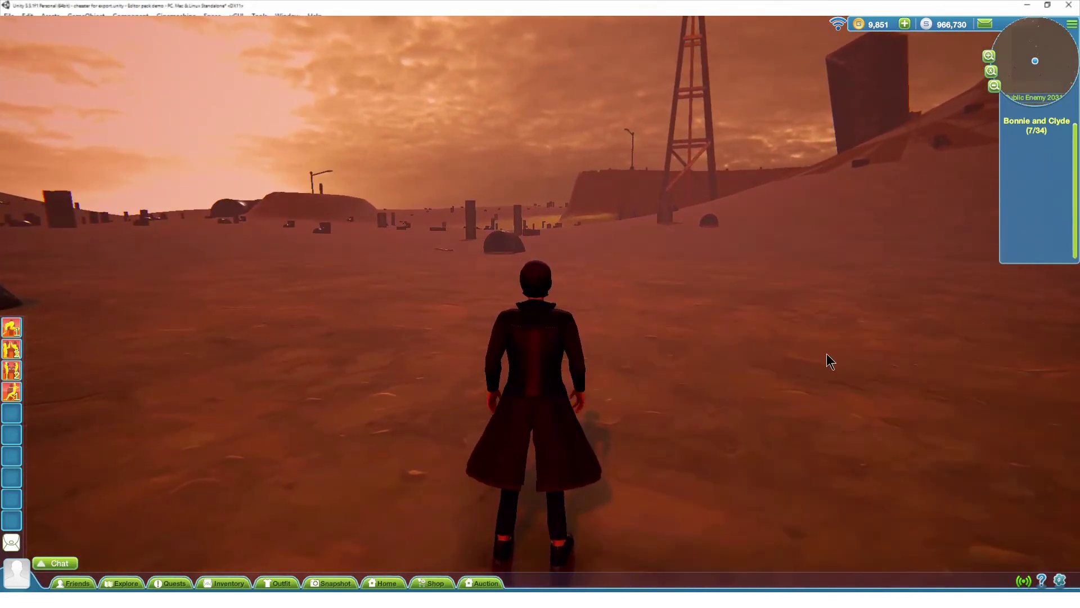
# Run to the wooden tower hideout to meet Bonnie and Clyde.
pyautogui.press('w')
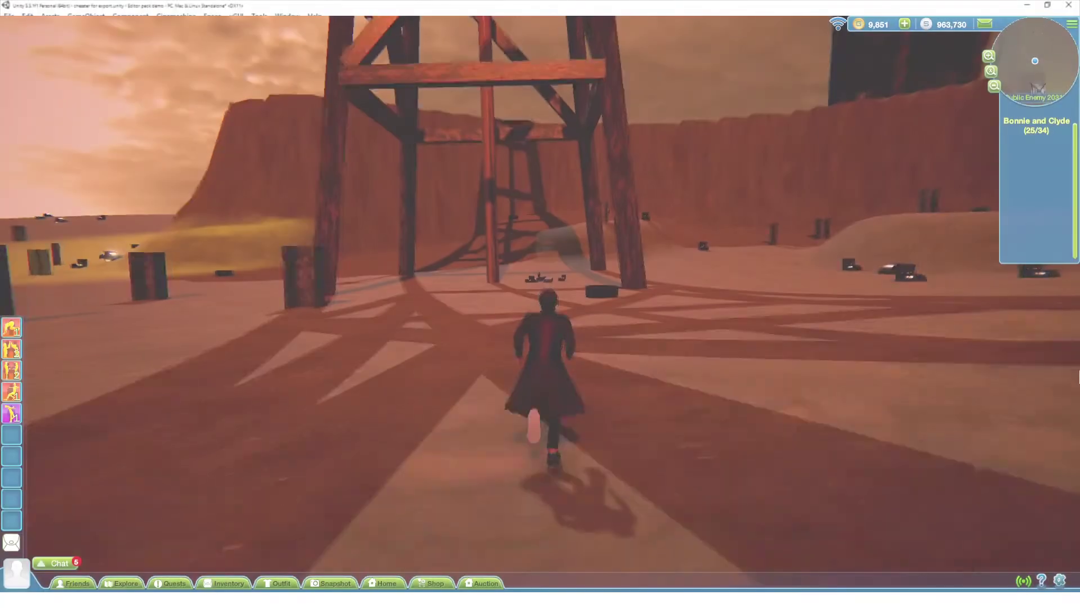
pyautogui.press('w')
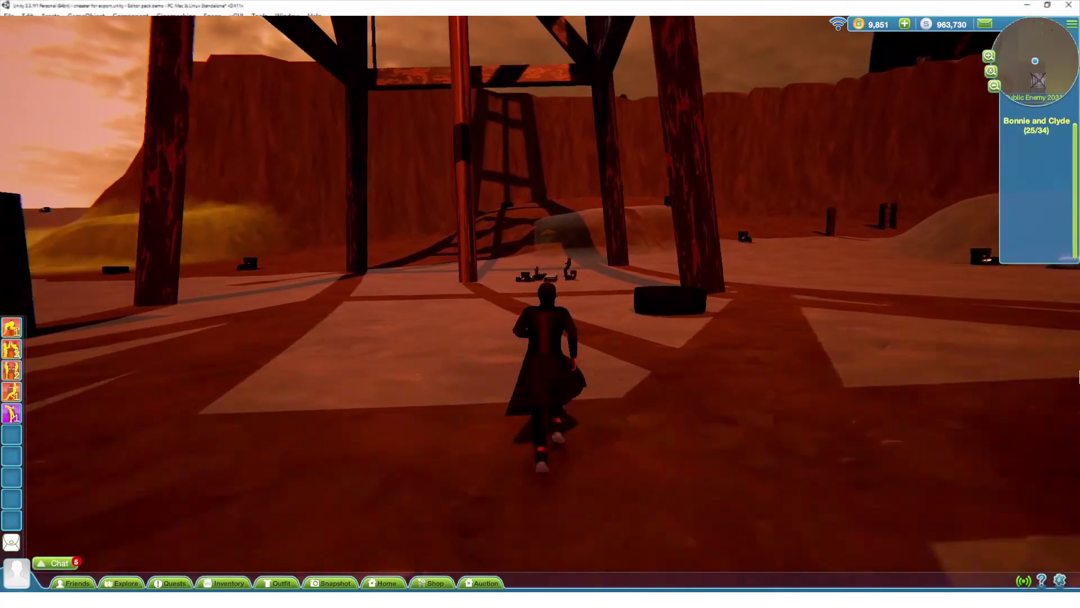
pyautogui.press('w')
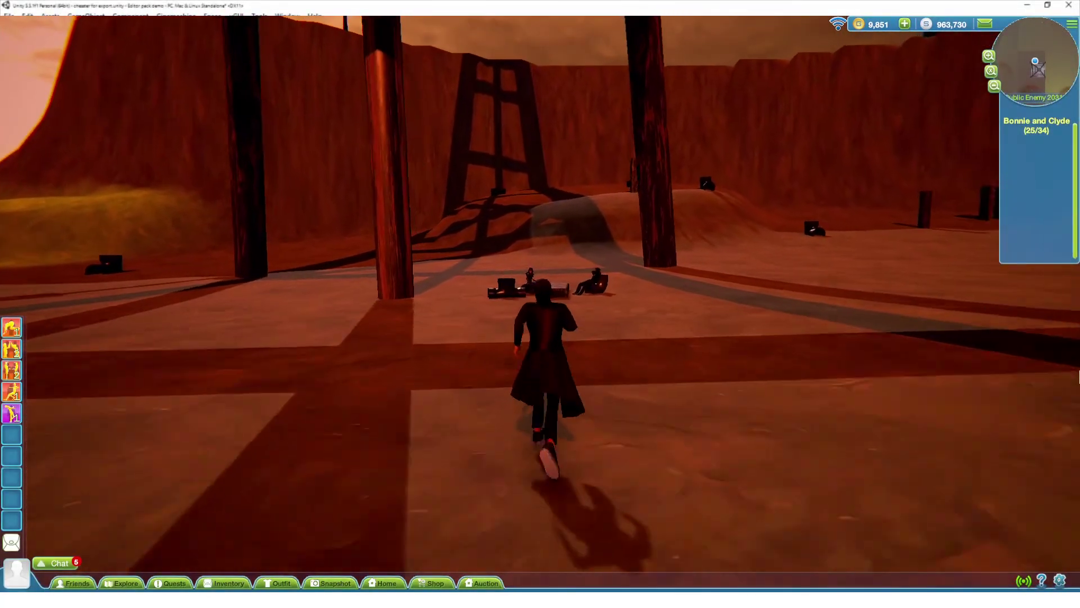
pyautogui.press('w')
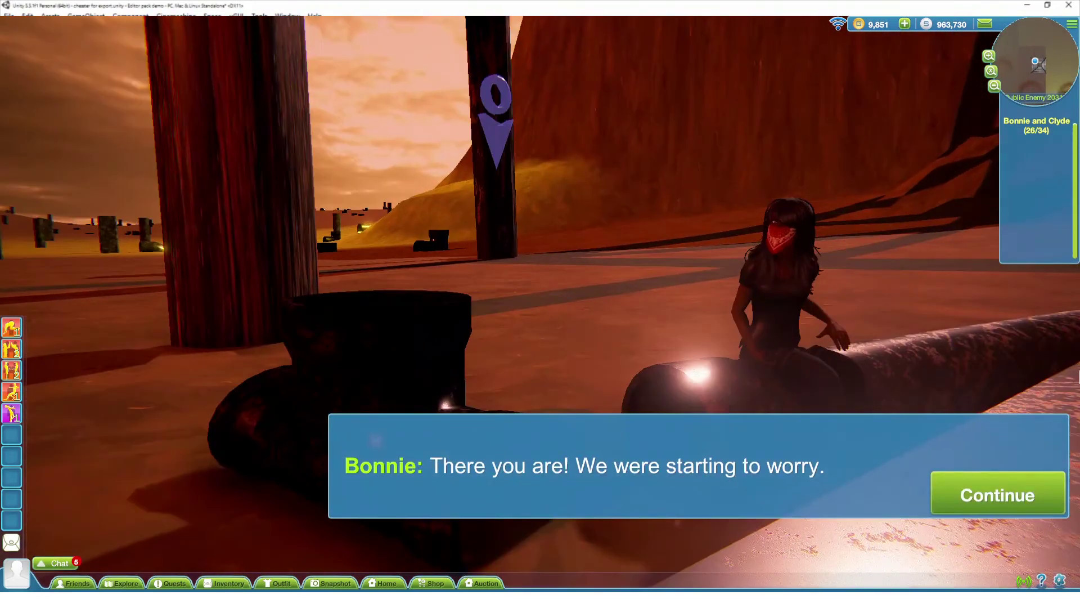
# Finish the hideout conversation, take a seat, and start the car race.
pyautogui.click(971, 495)
pyautogui.click(971, 495)
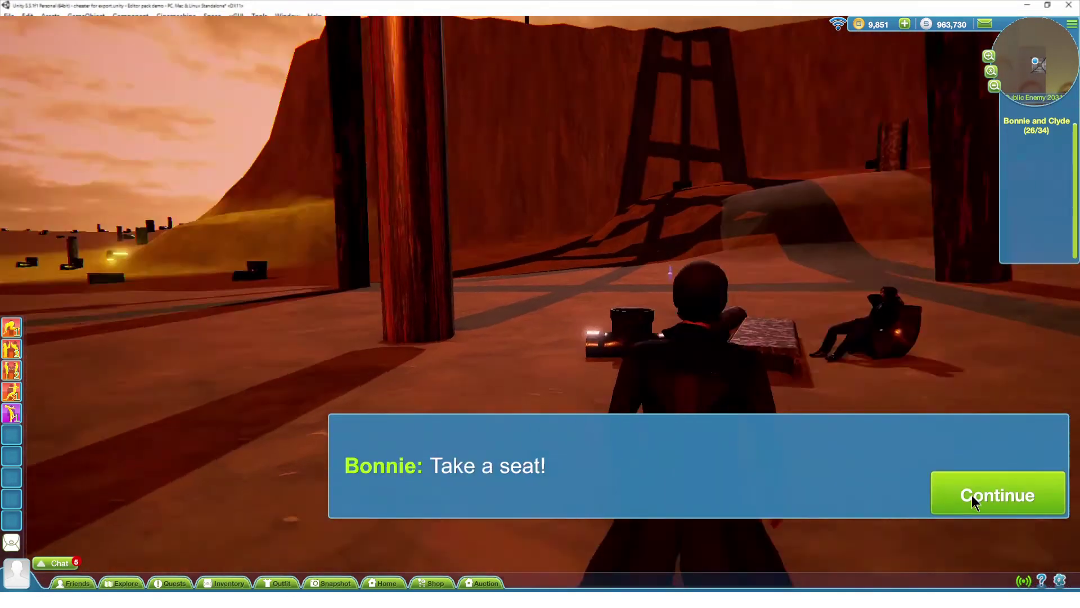
pyautogui.click(971, 495)
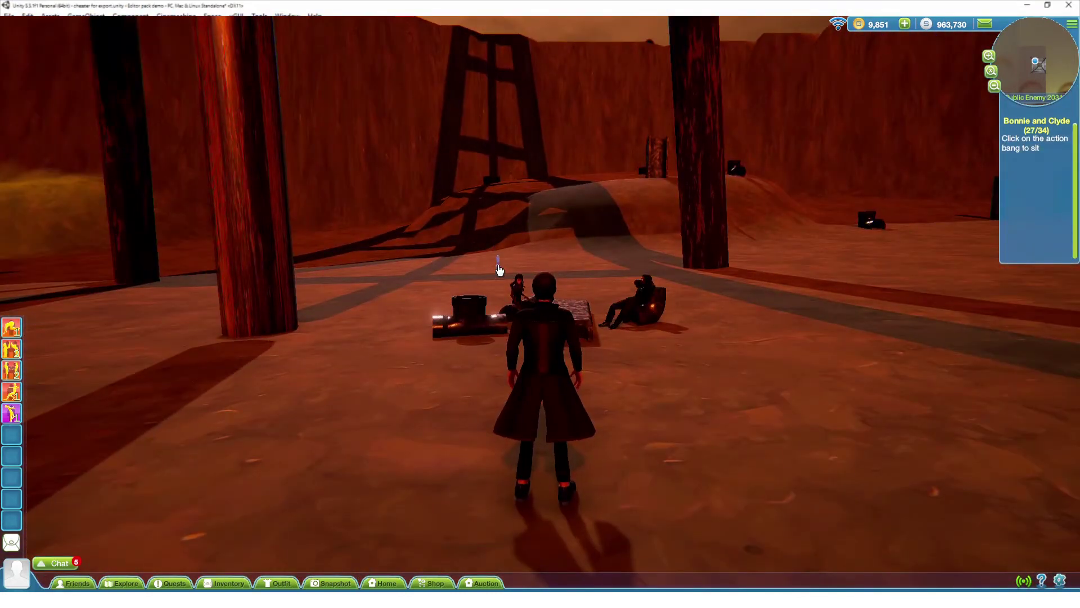
pyautogui.click(498, 267)
pyautogui.click(1031, 492)
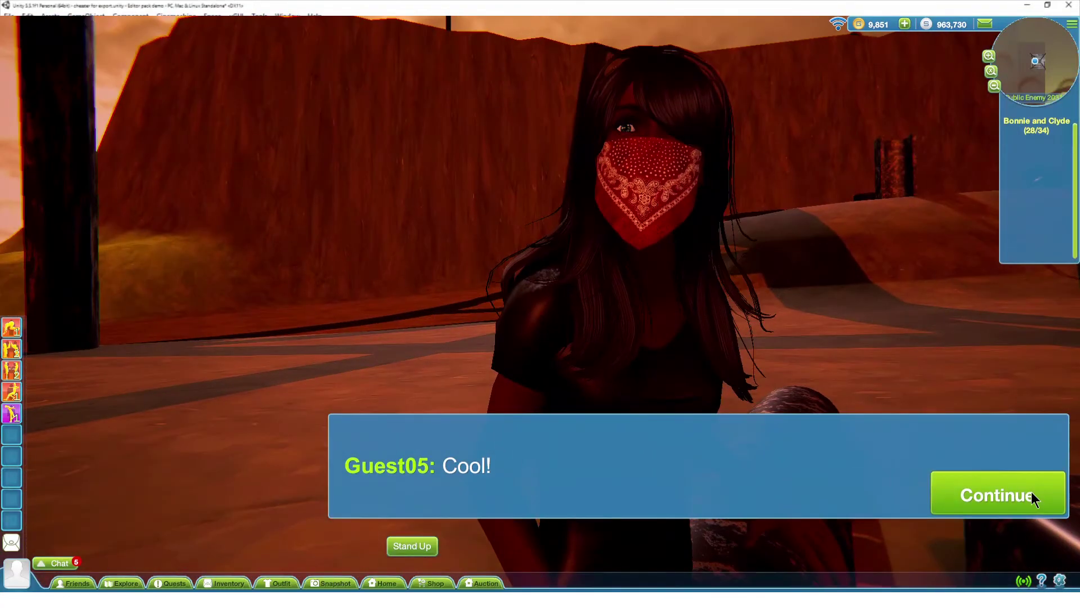
pyautogui.click(1032, 492)
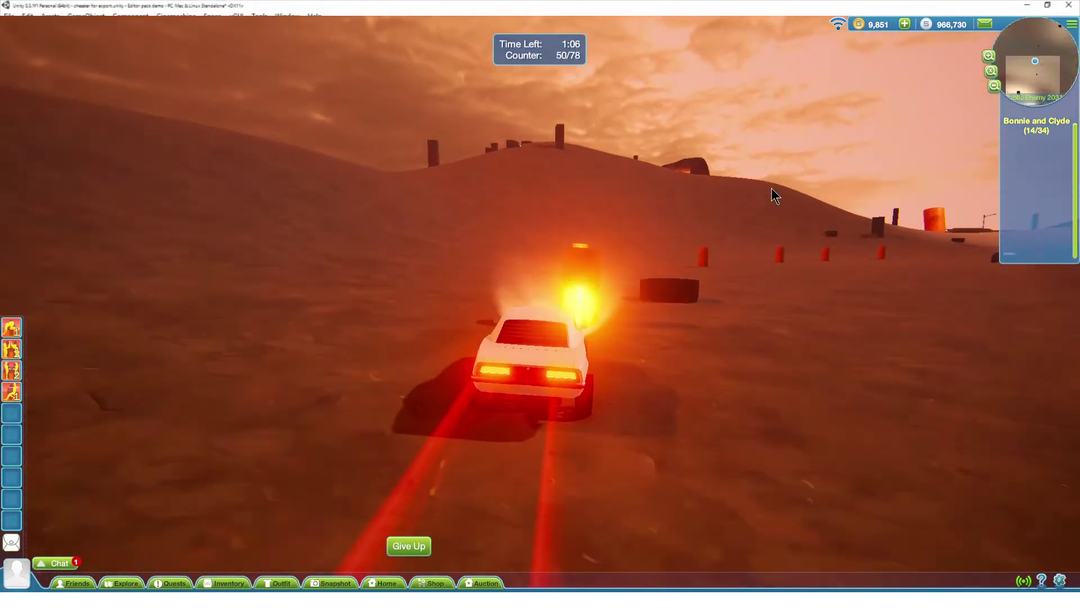
# Steer the car to collect pickups, then stop Play mode with Ctrl+P.
pyautogui.press('Right')
pyautogui.press('Left')
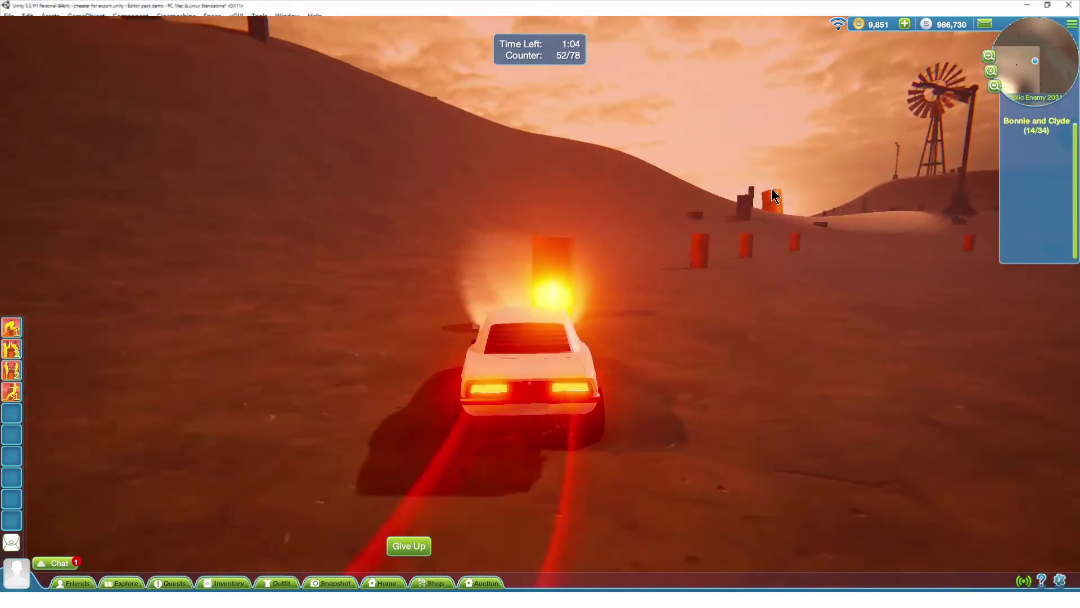
pyautogui.press('Right')
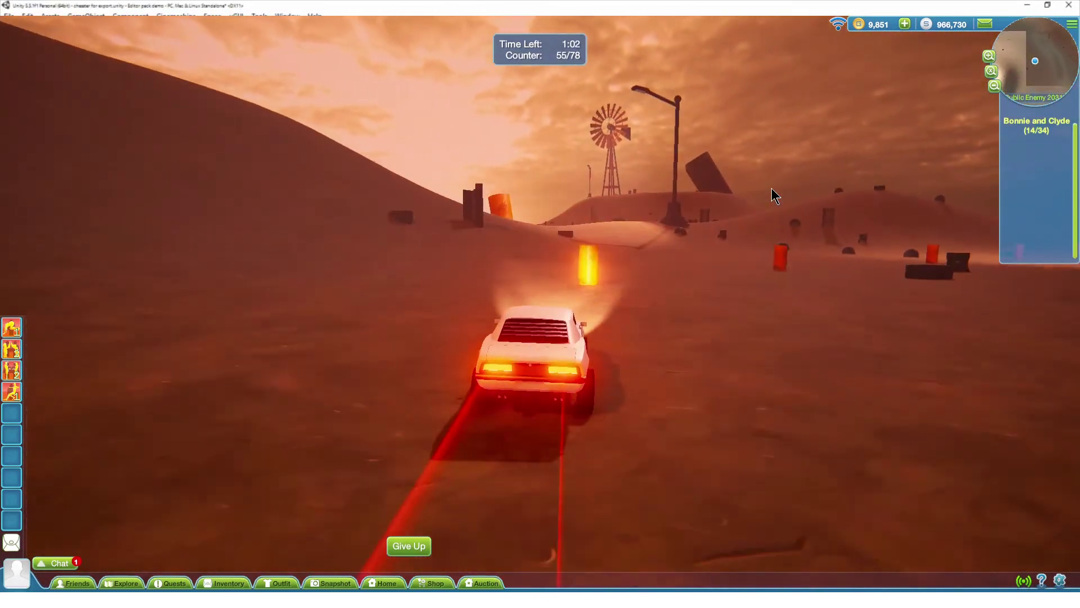
pyautogui.press('Right')
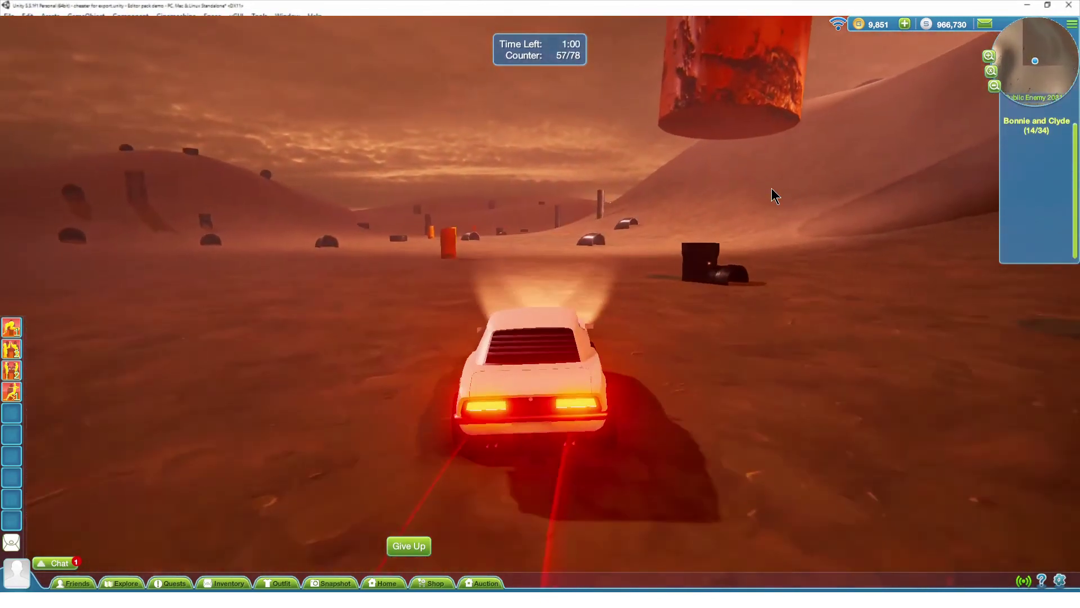
pyautogui.hotkey('ctrl', 'p')
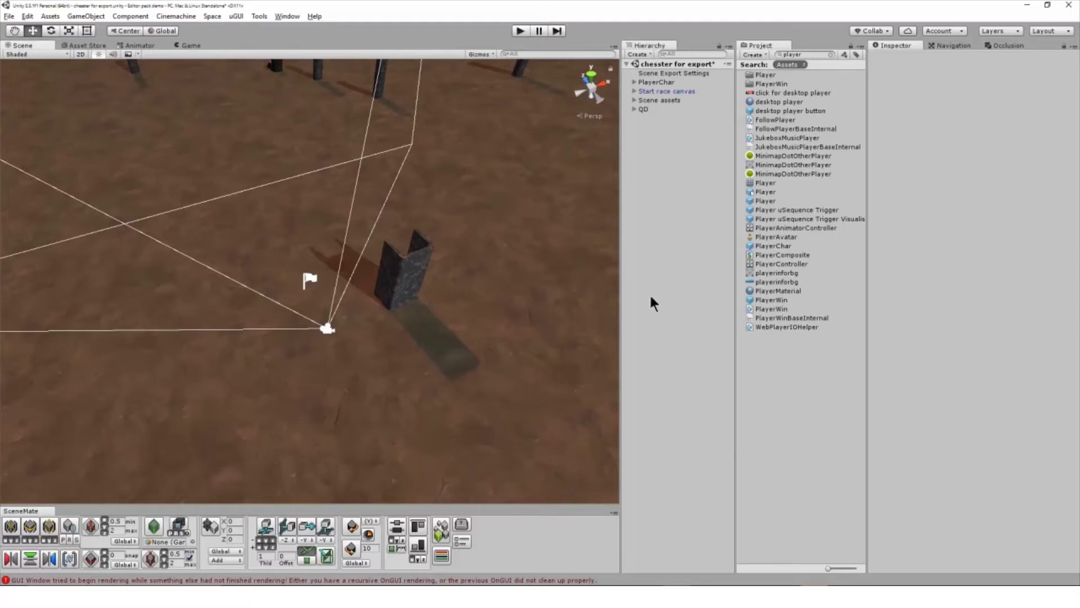
# Select the QD quest object and open its step canvas.
pyautogui.click(648, 109)
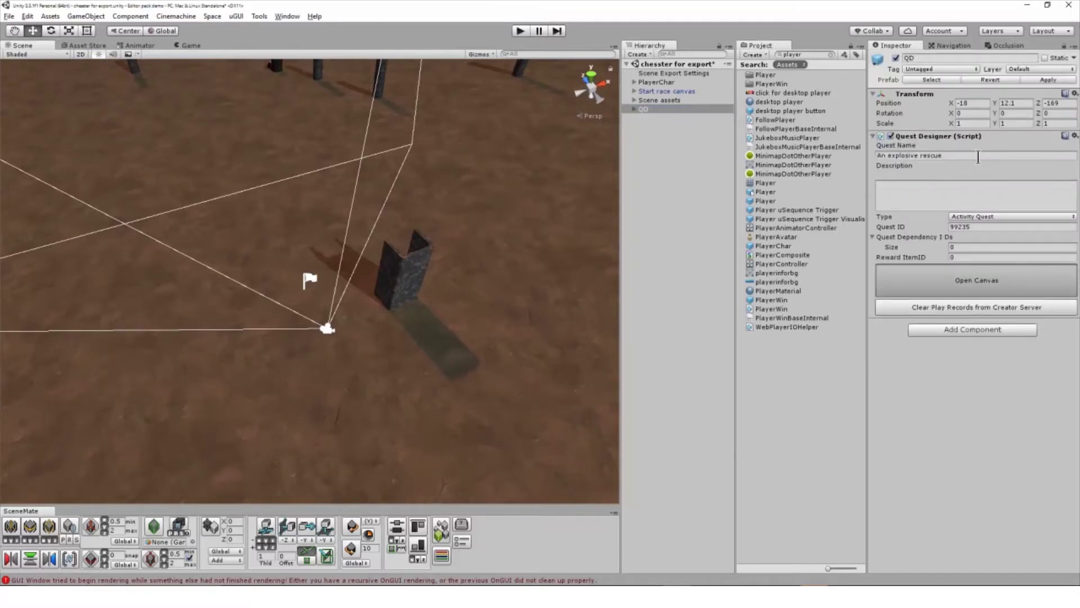
pyautogui.click(980, 276)
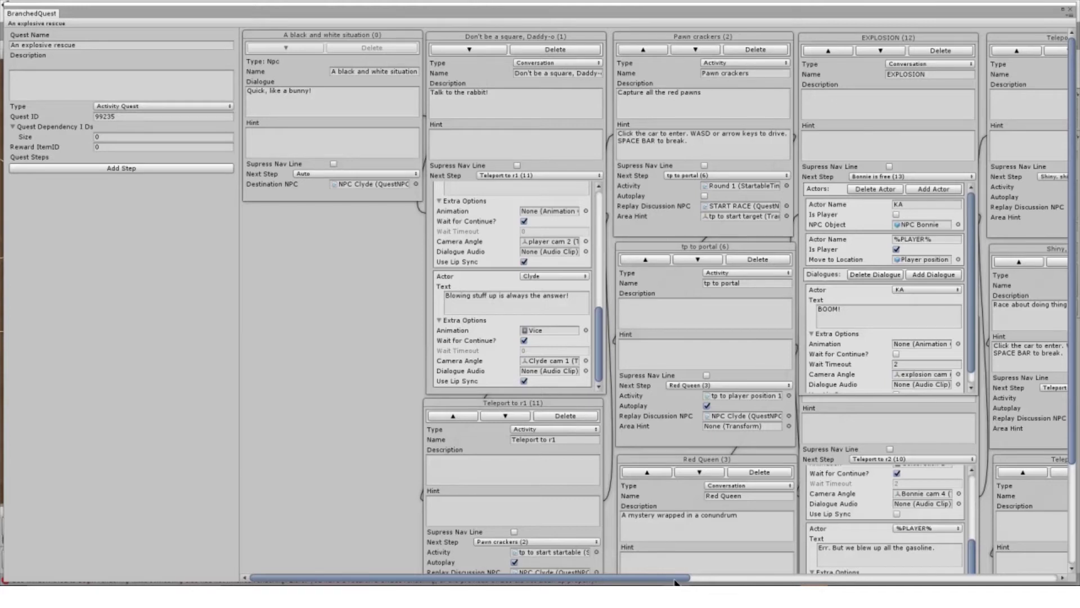
pyautogui.moveTo(675, 581)
pyautogui.mouseDown()
pyautogui.moveTo(951, 581)
pyautogui.moveTo(675, 582)
pyautogui.mouseUp()
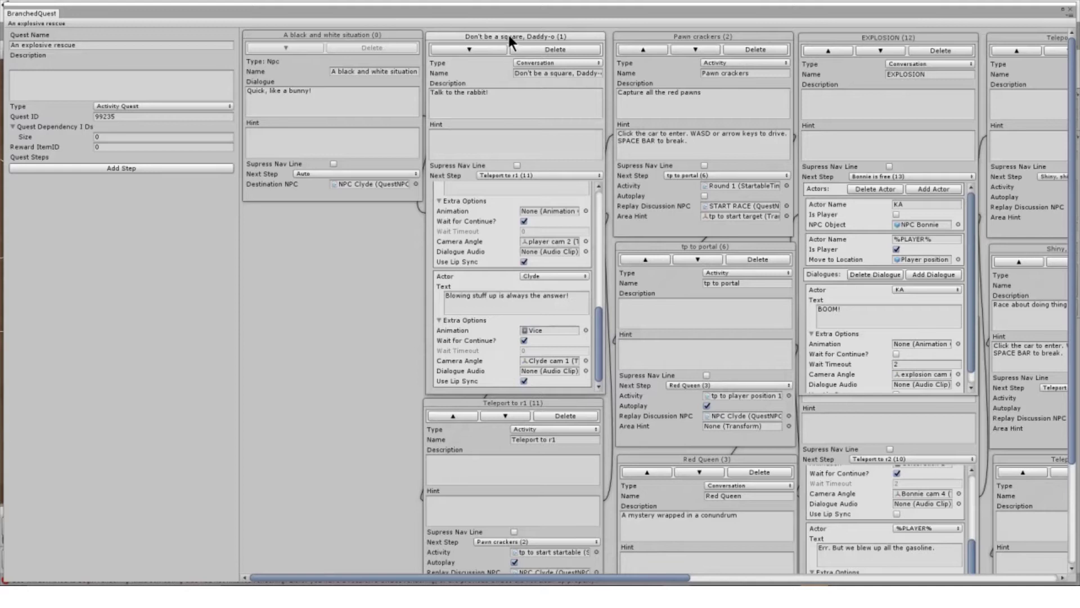
# Reposition the Don't be a square, Daddy-o and Pawn crackers step nodes.
pyautogui.moveTo(510, 36)
pyautogui.mouseDown()
pyautogui.moveTo(515, 99)
pyautogui.moveTo(434, 109)
pyautogui.moveTo(480, 93)
pyautogui.moveTo(509, 35)
pyautogui.mouseUp()
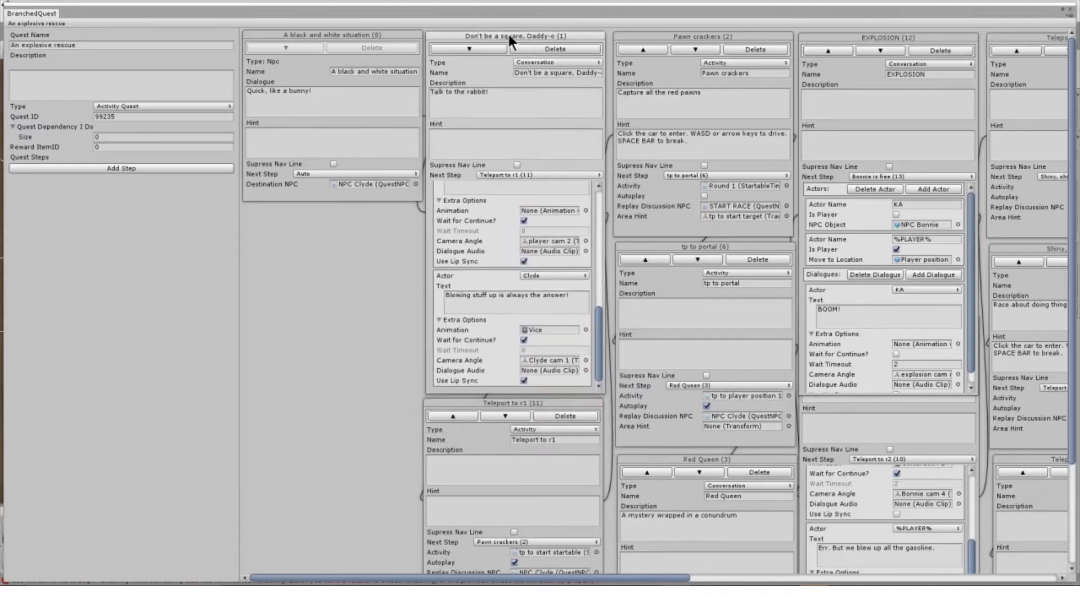
pyautogui.moveTo(664, 33)
pyautogui.mouseDown()
pyautogui.moveTo(600, 52)
pyautogui.moveTo(662, 32)
pyautogui.mouseUp()
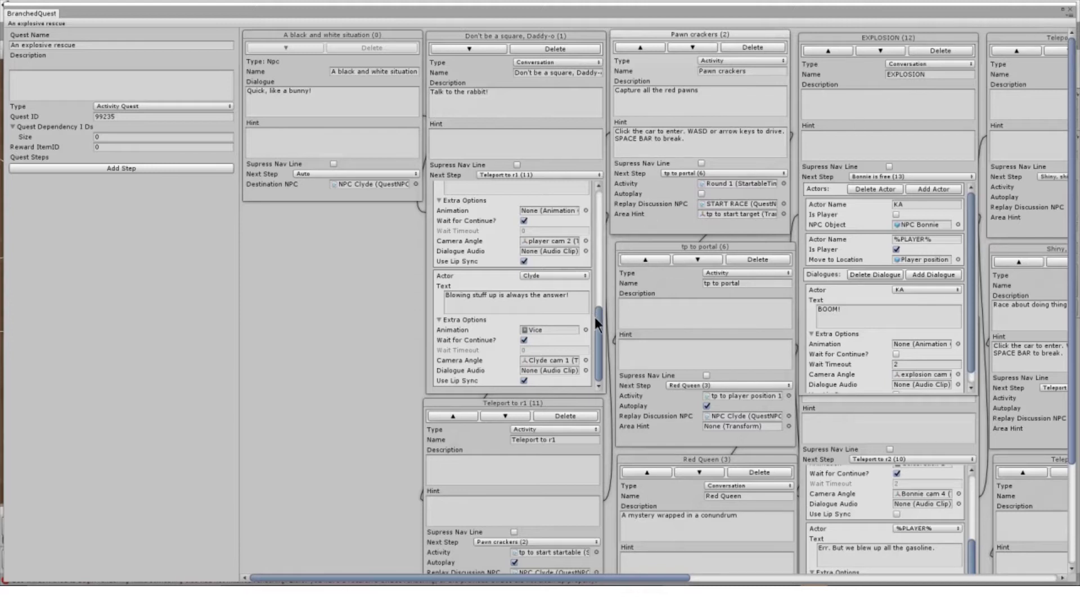
pyautogui.moveTo(595, 316); pyautogui.dragTo(589, 194)
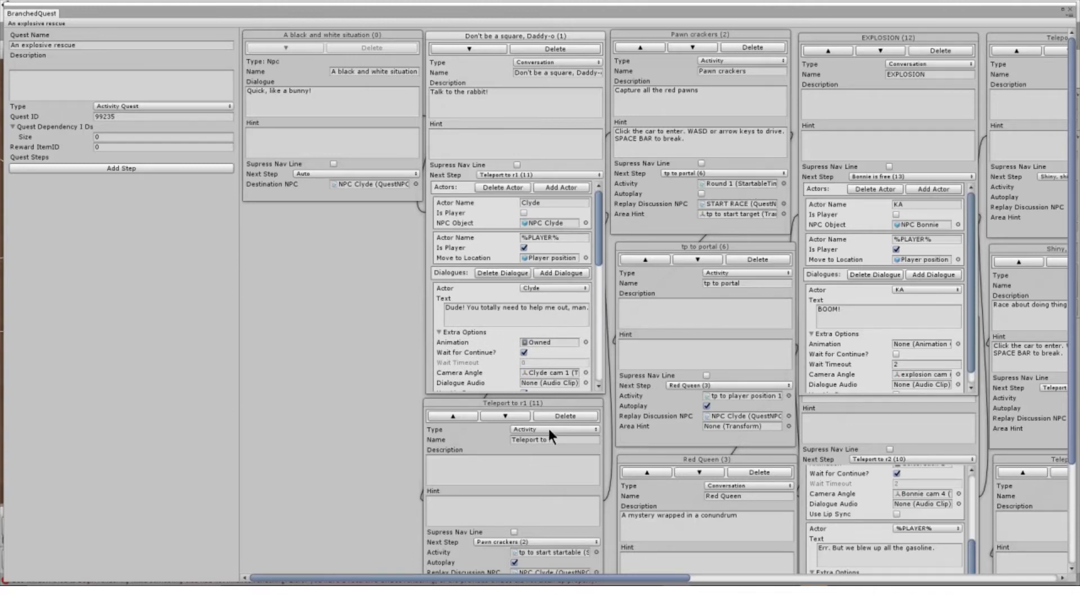
# Locate the activity objects used by Teleport to r1 and Pawn crackers, then close the canvas.
pyautogui.click(548, 551)
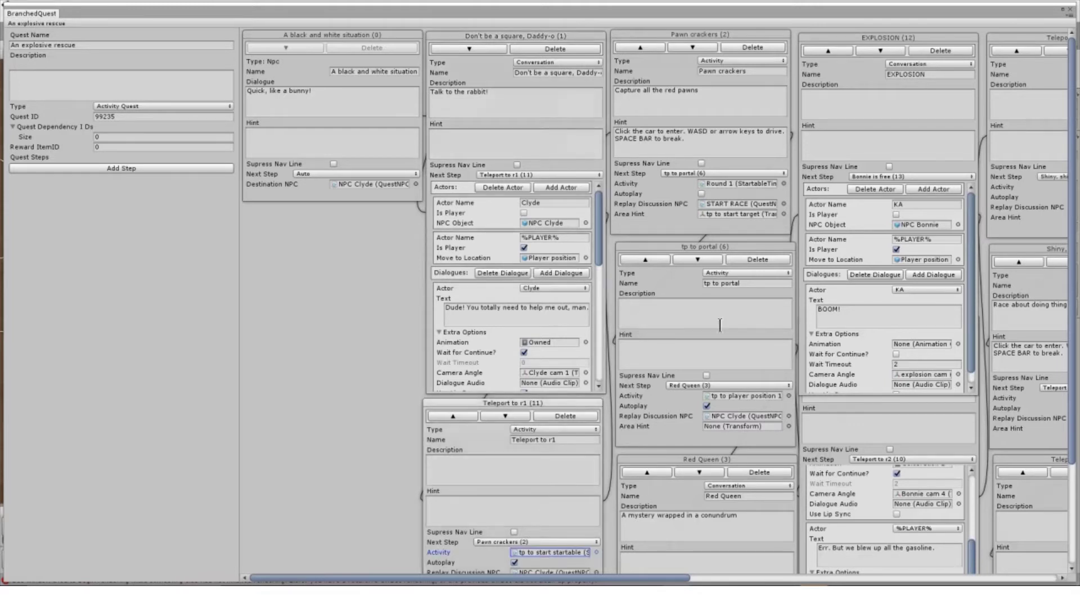
pyautogui.click(761, 186)
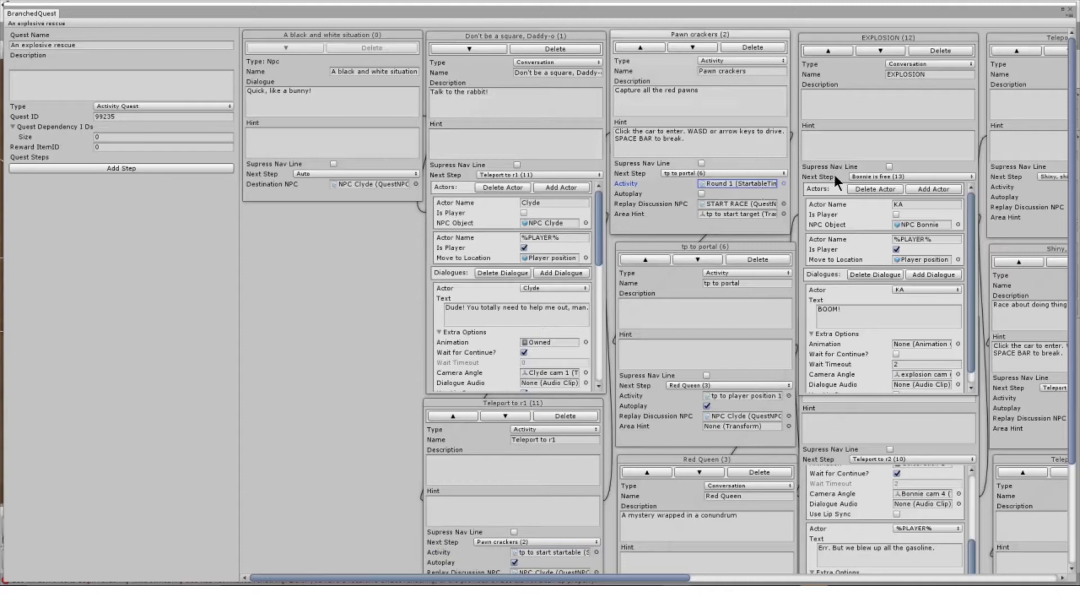
pyautogui.click(1070, 9)
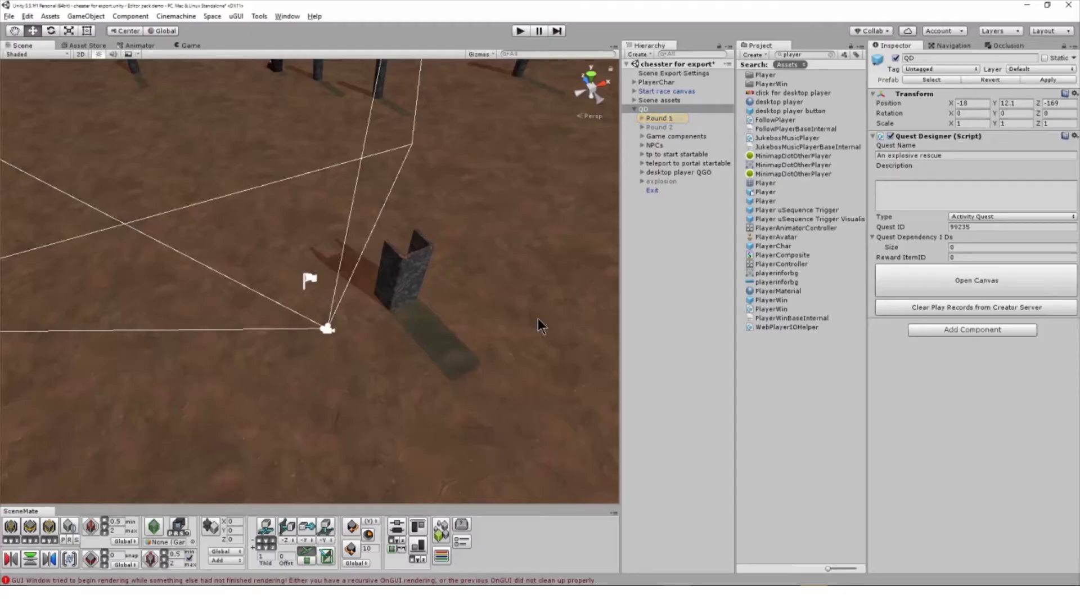
# Frame the Round 1 objects and the PlayerChar capsule in the Scene view.
pyautogui.click(655, 118)
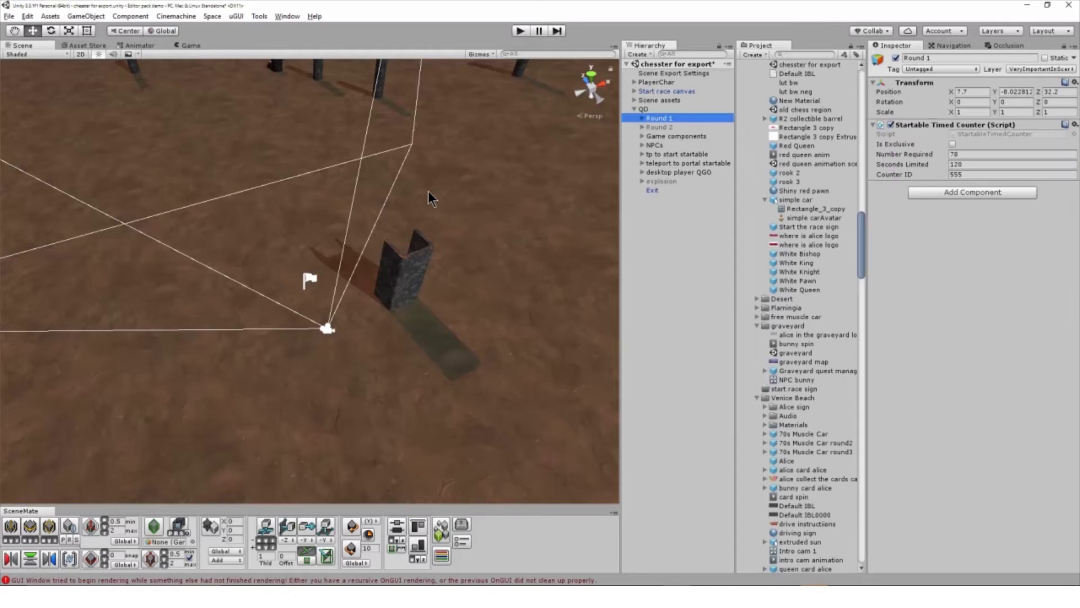
pyautogui.press('f')
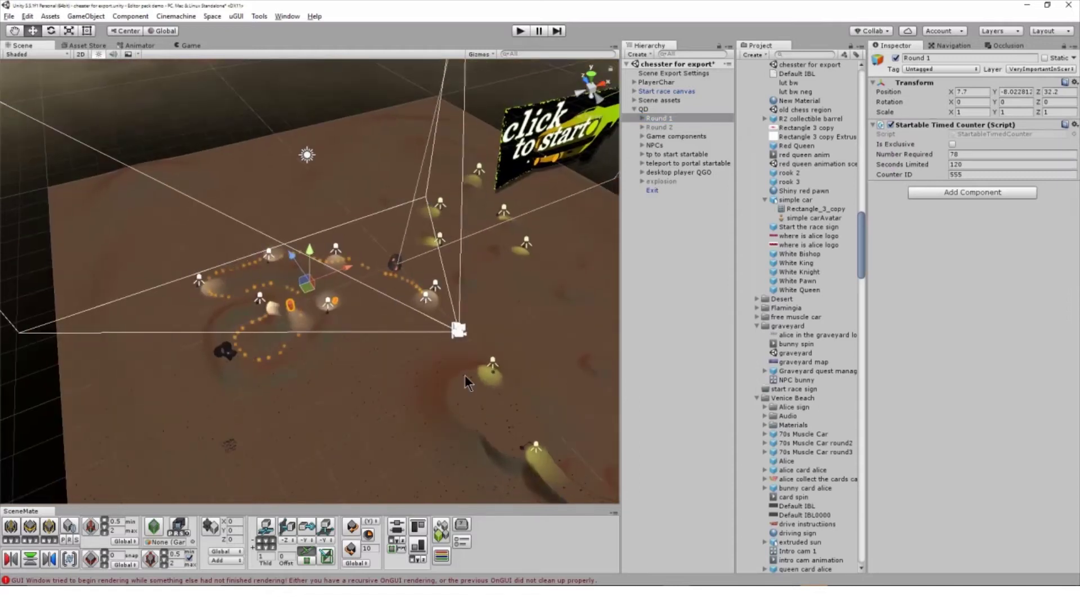
pyautogui.click(670, 83)
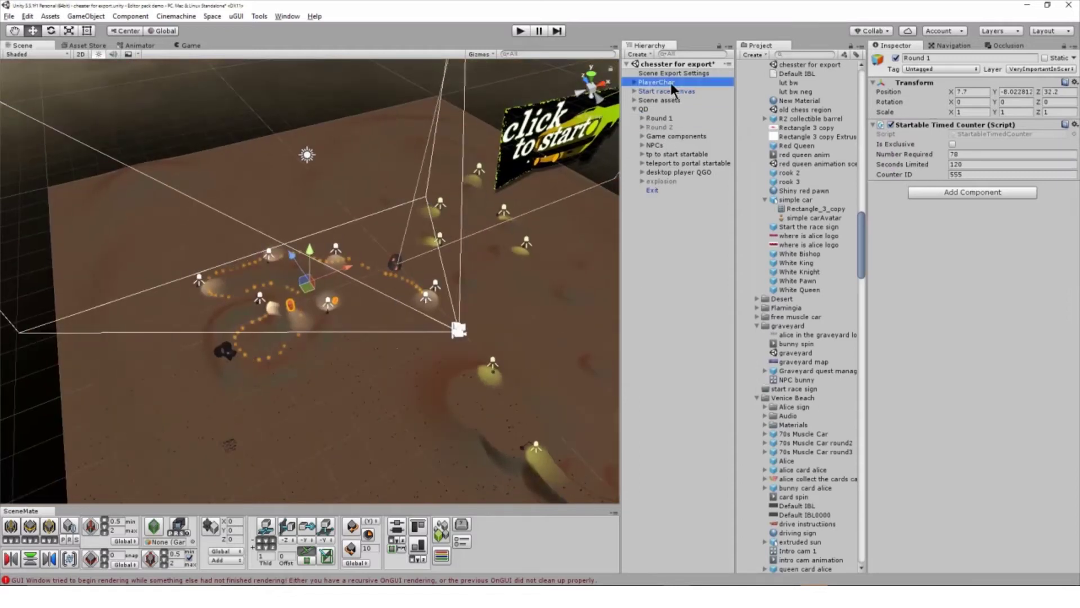
pyautogui.press('f')
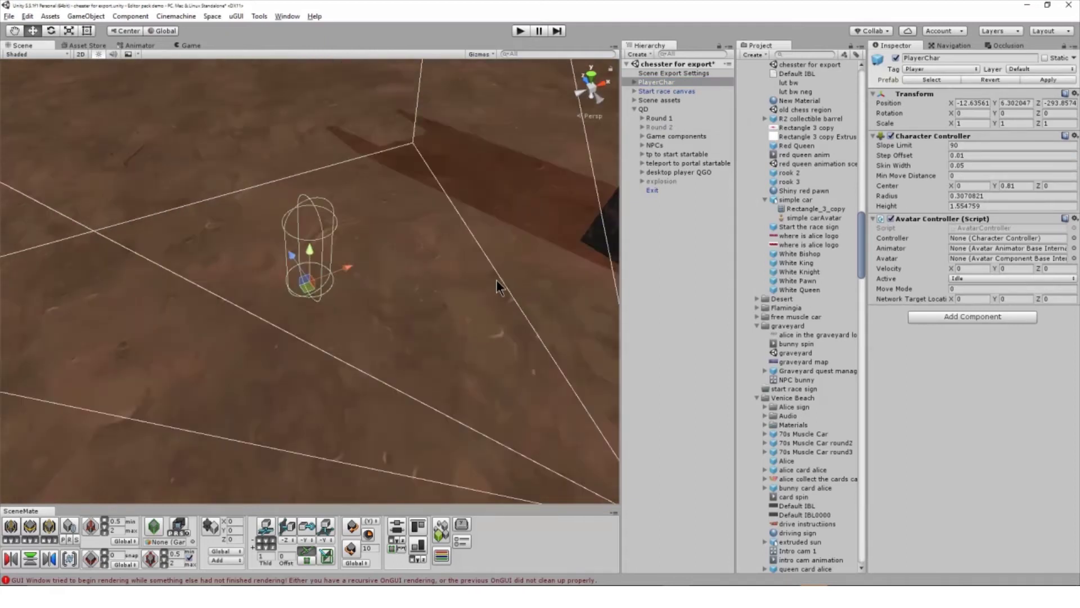
# Select QD, check its quest types keeping Activity Quest, and open the step canvas.
pyautogui.scroll(-3, 484, 281)
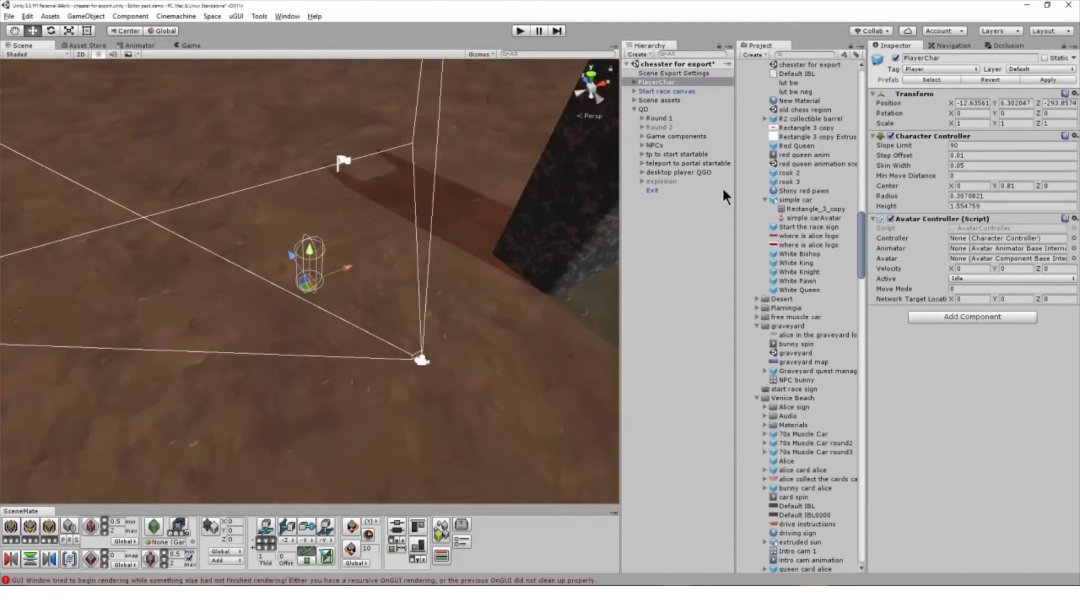
pyautogui.click(634, 109)
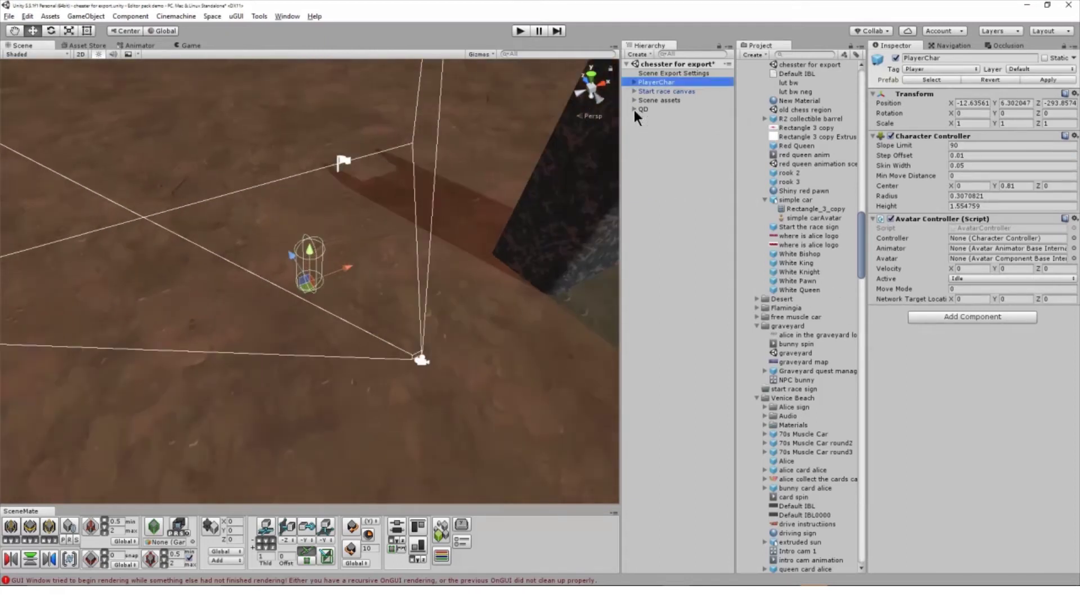
pyautogui.click(642, 109)
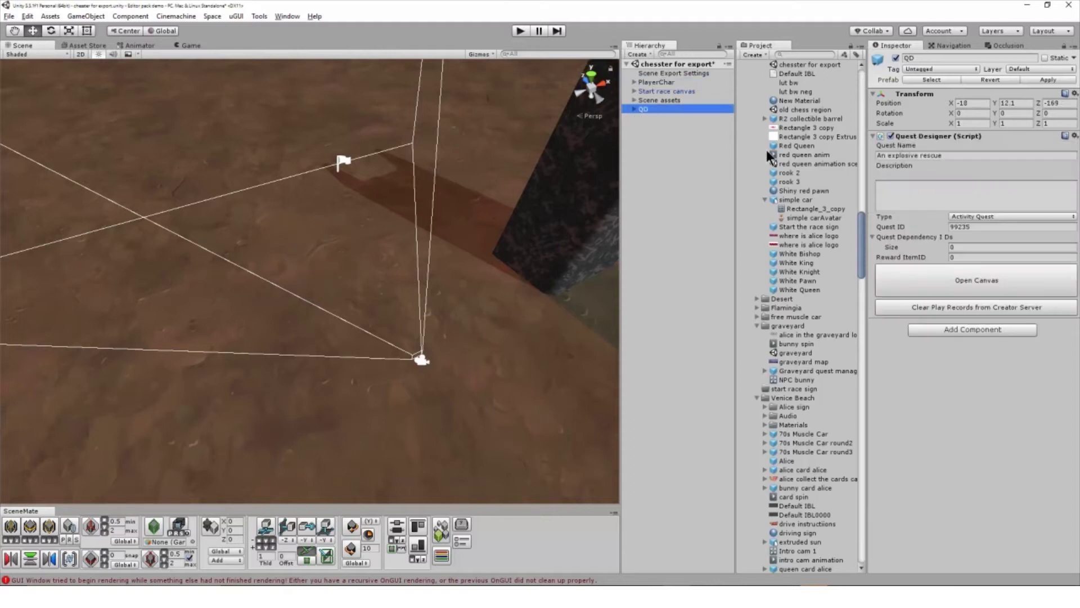
pyautogui.click(1044, 216)
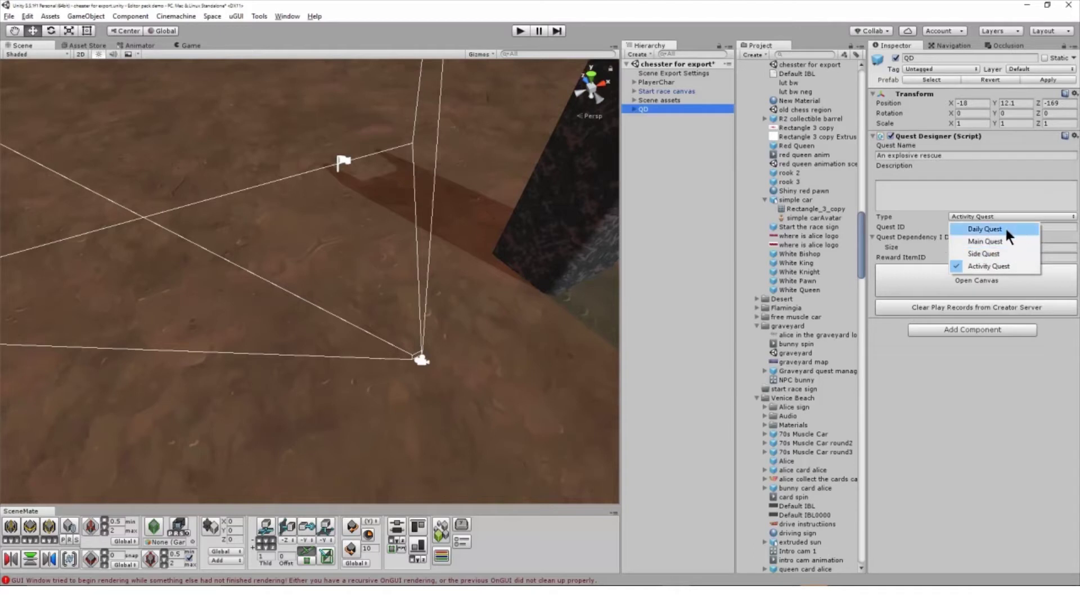
pyautogui.click(1052, 214)
pyautogui.click(1052, 215)
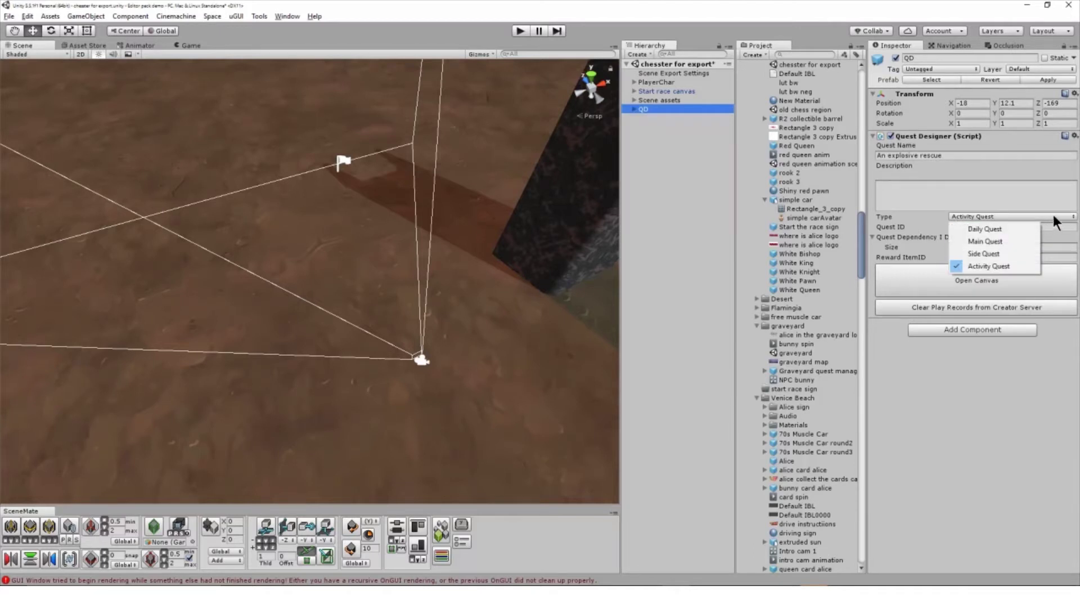
pyautogui.click(1022, 167)
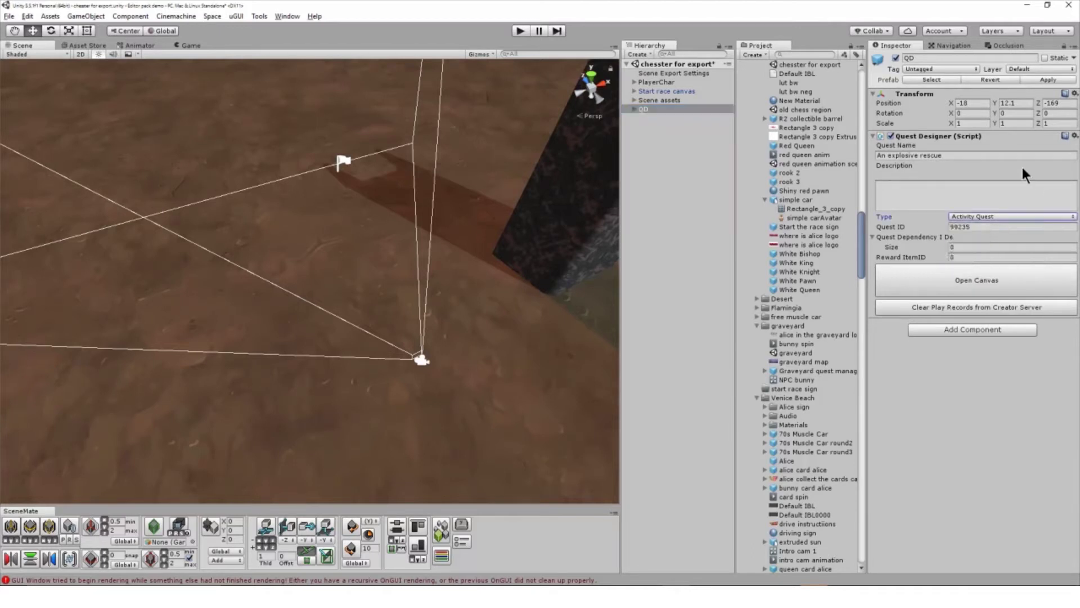
pyautogui.click(940, 289)
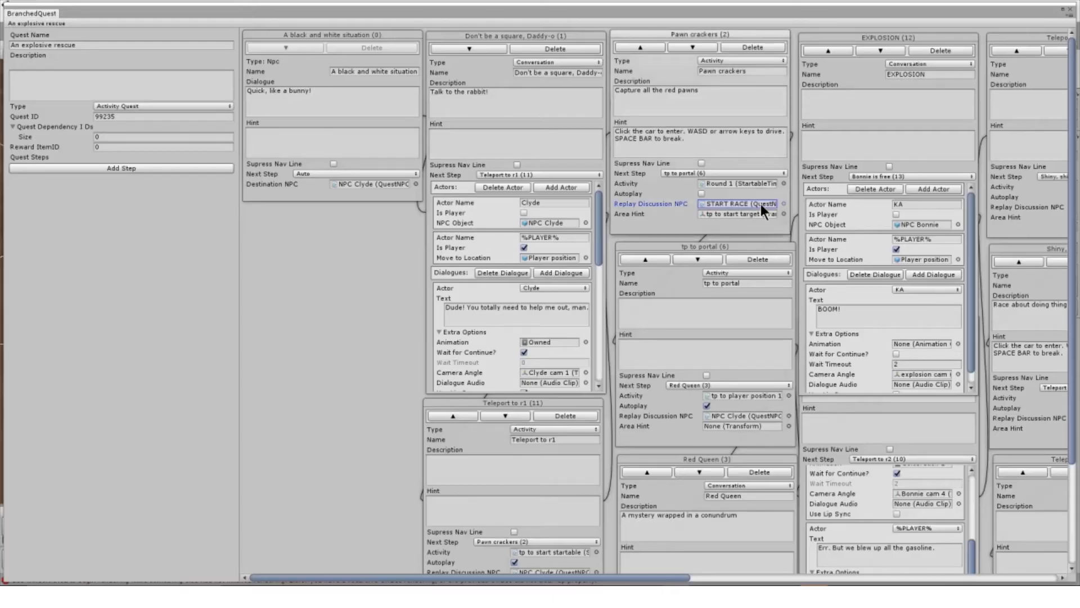
# Close the canvas and inspect the START RACE, starter gate and MOVE CAR TO START objects.
pyautogui.click(1070, 9)
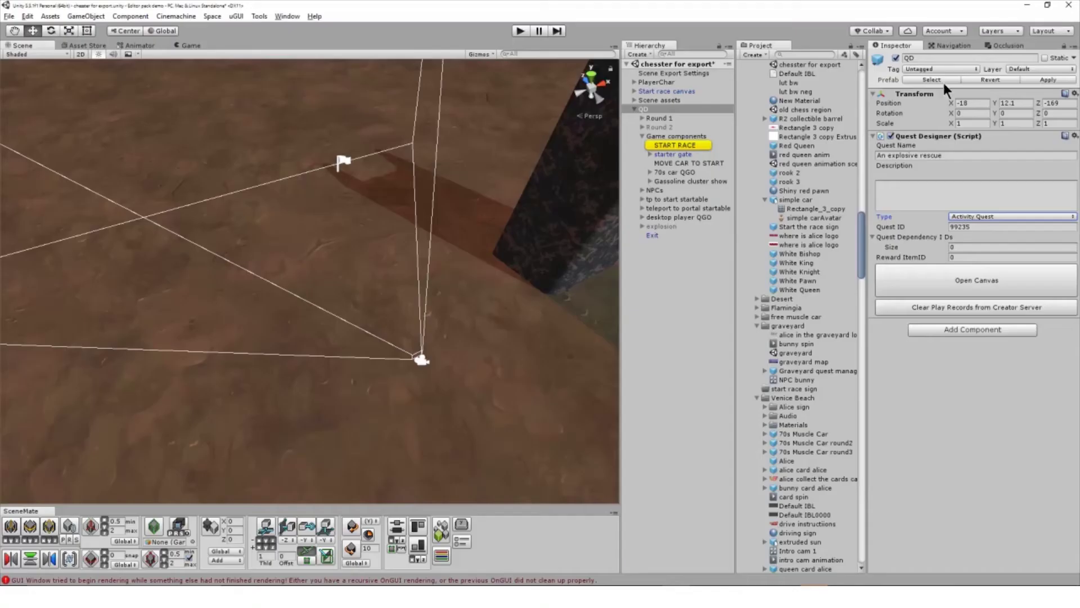
pyautogui.click(697, 145)
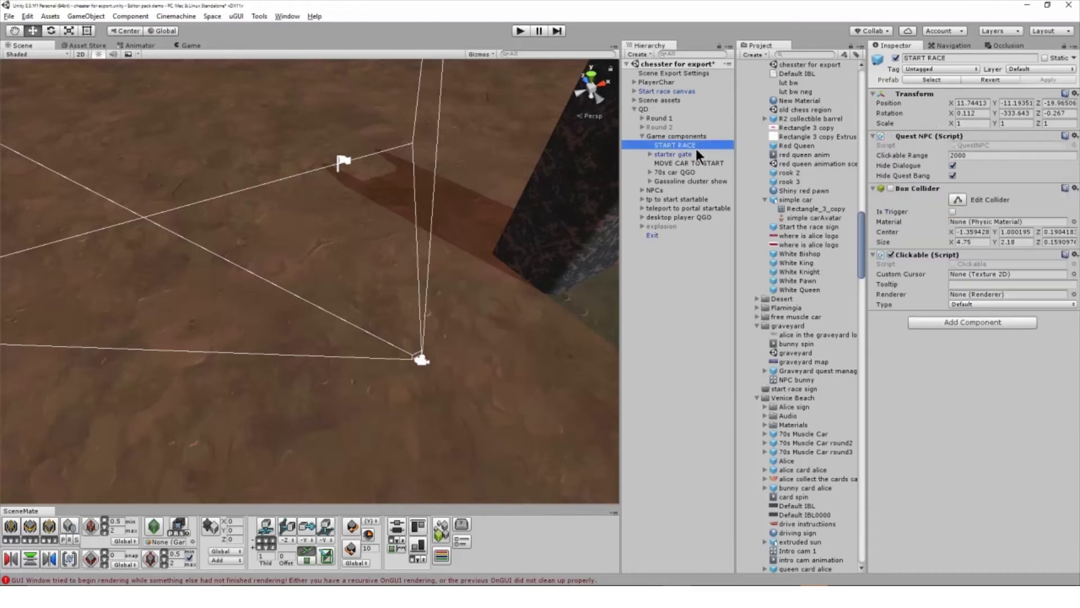
pyautogui.click(673, 153)
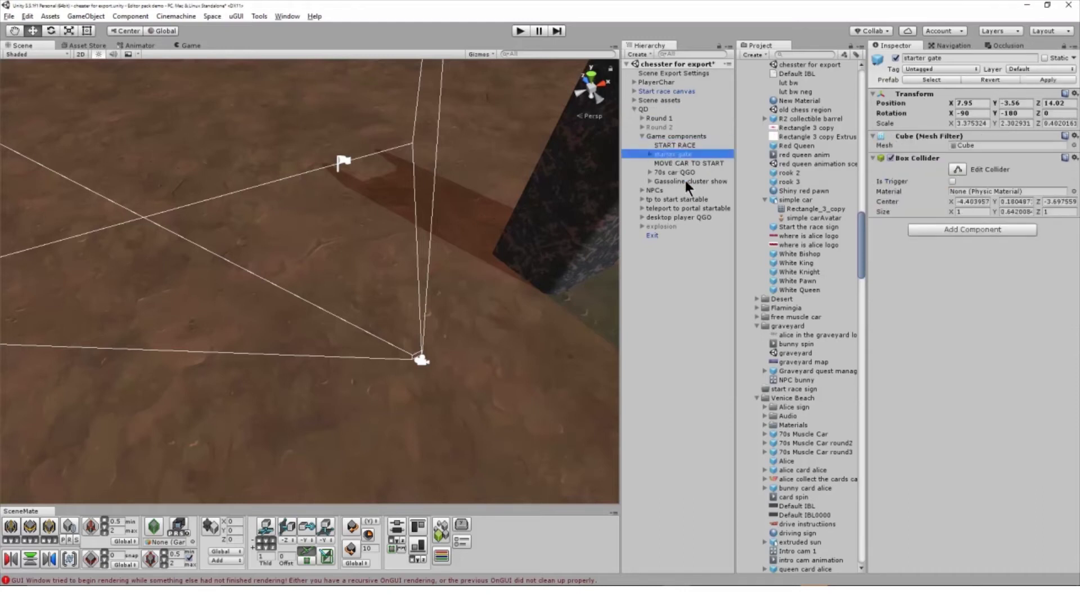
pyautogui.click(686, 163)
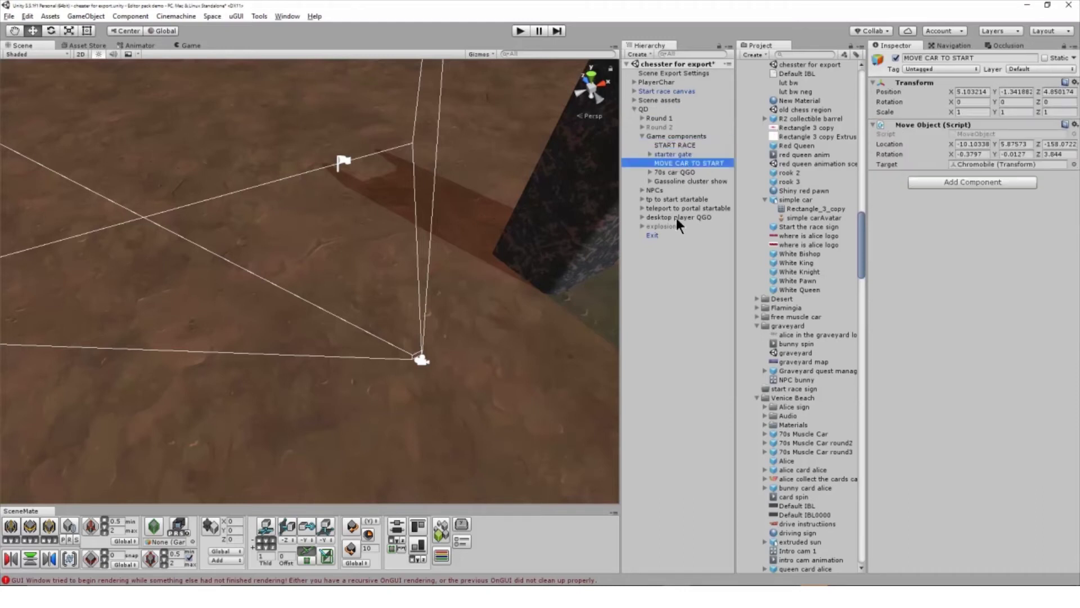
# Collapse QD's children and clear the Hierarchy selection.
pyautogui.click(641, 109)
pyautogui.click(634, 109)
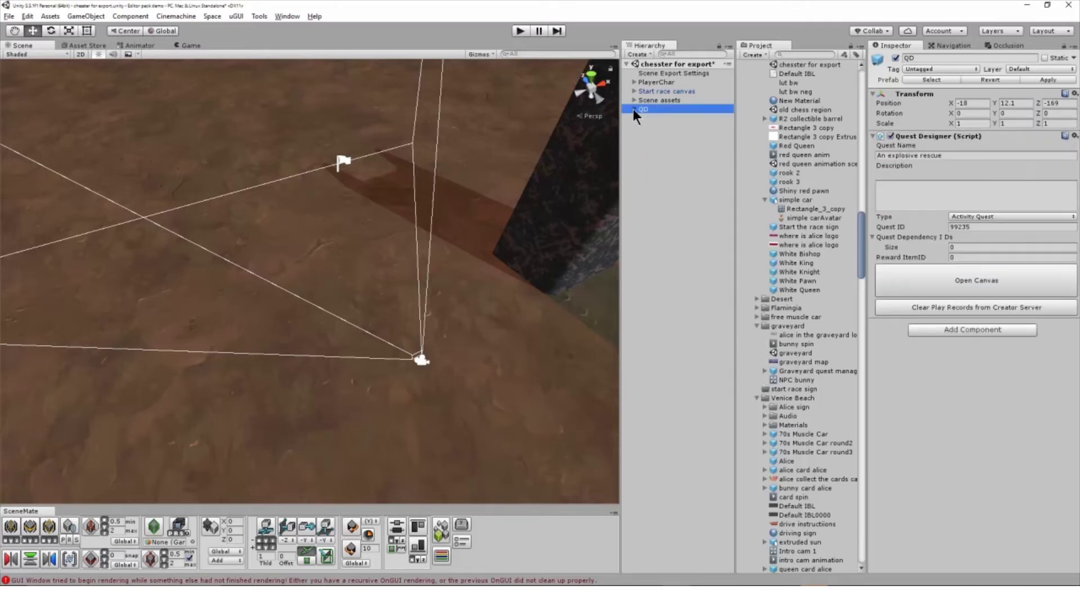
pyautogui.click(657, 172)
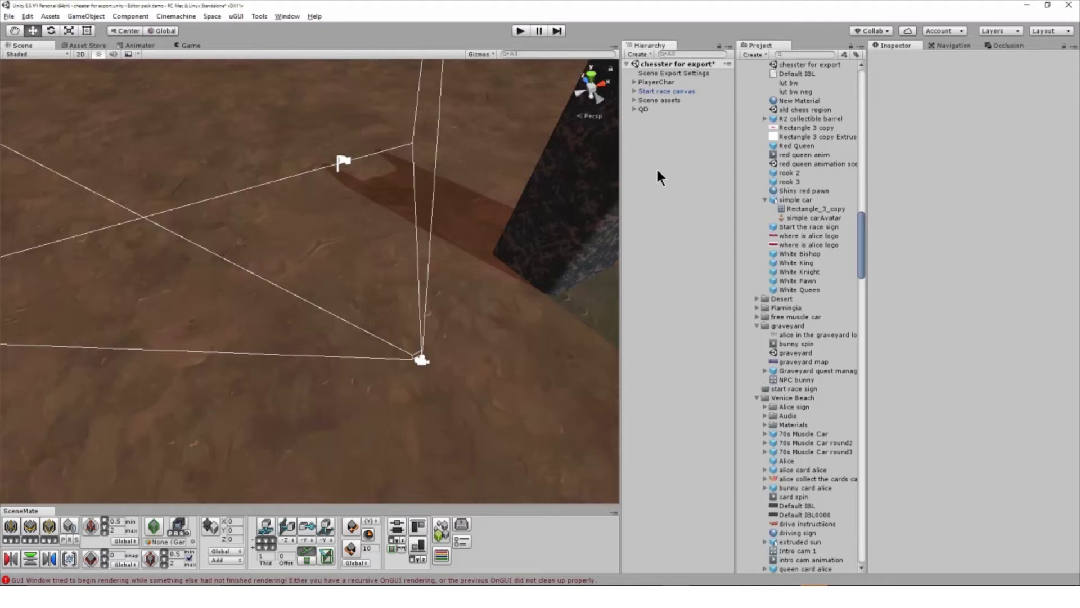
pyautogui.rightClick(657, 173)
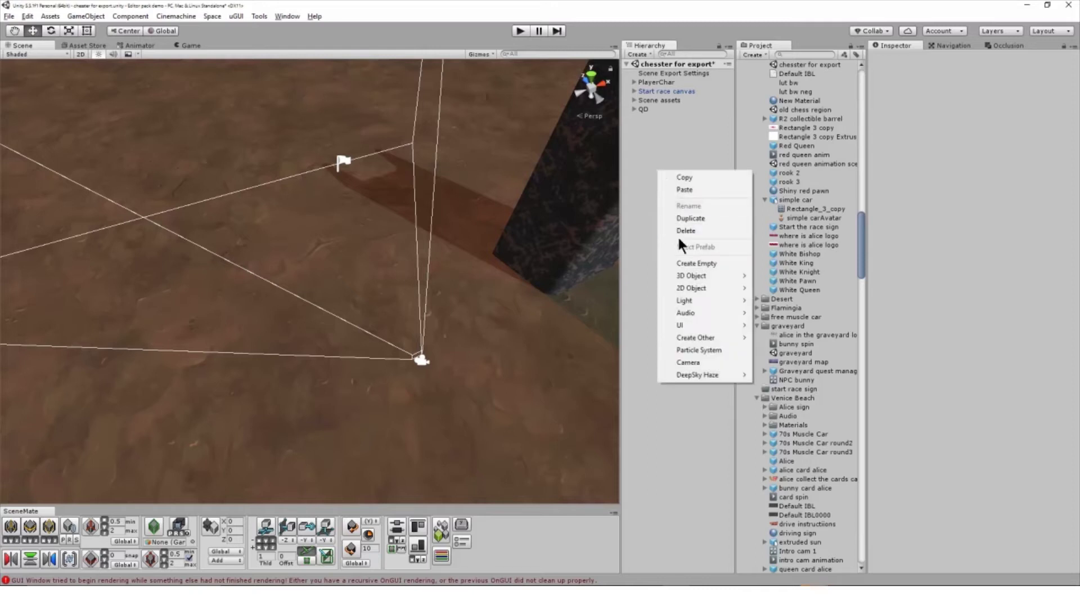
# Create an empty GameObject, add a Quest Designer component, and reserve Quest ID 99238.
pyautogui.click(707, 265)
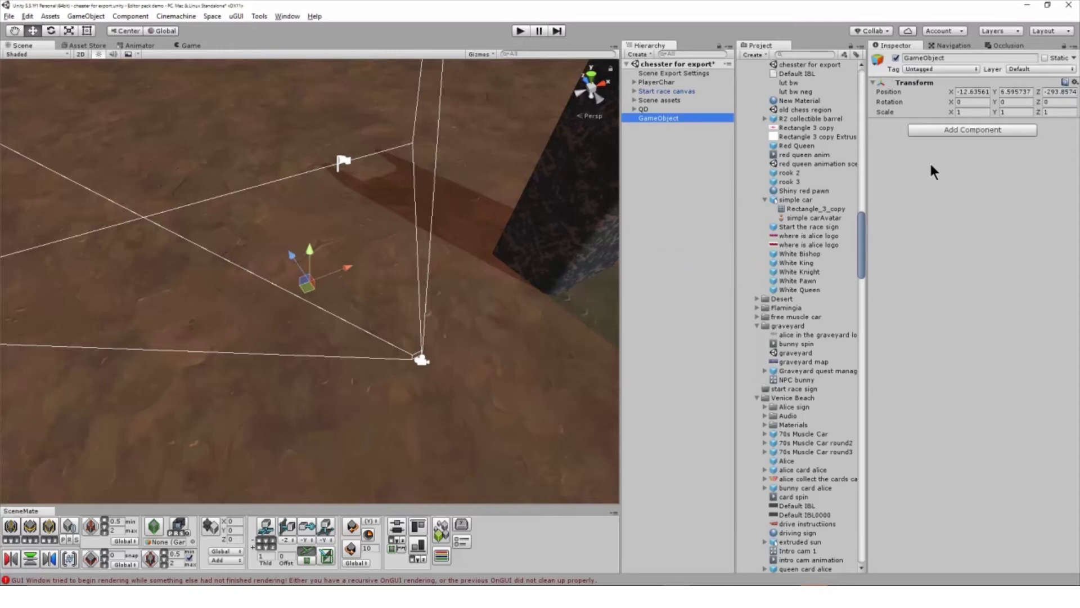
pyautogui.click(955, 135)
pyautogui.write('quest')
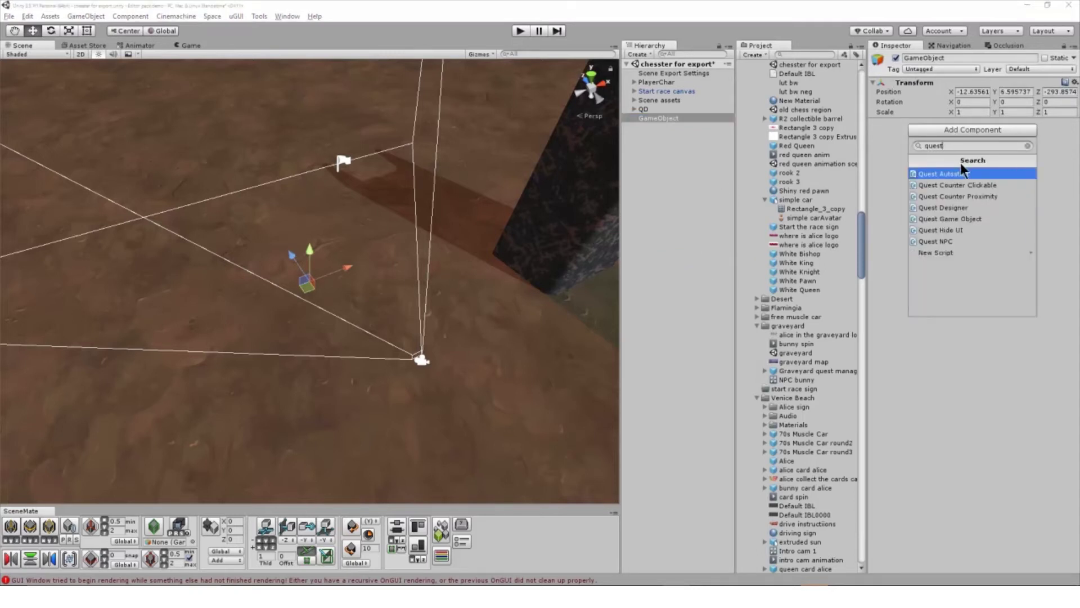
pyautogui.click(1002, 207)
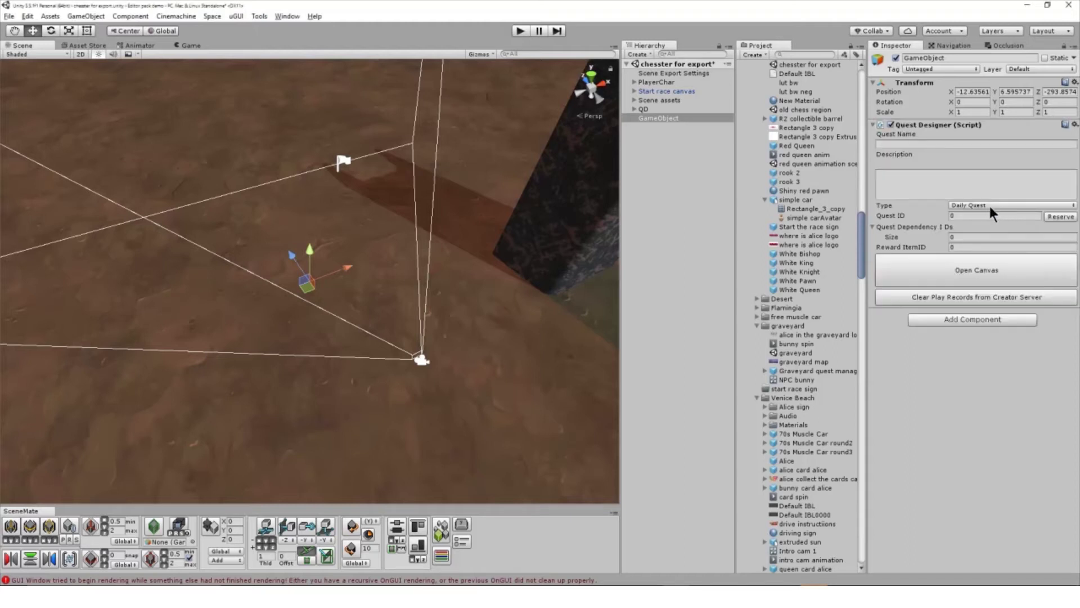
pyautogui.click(1063, 219)
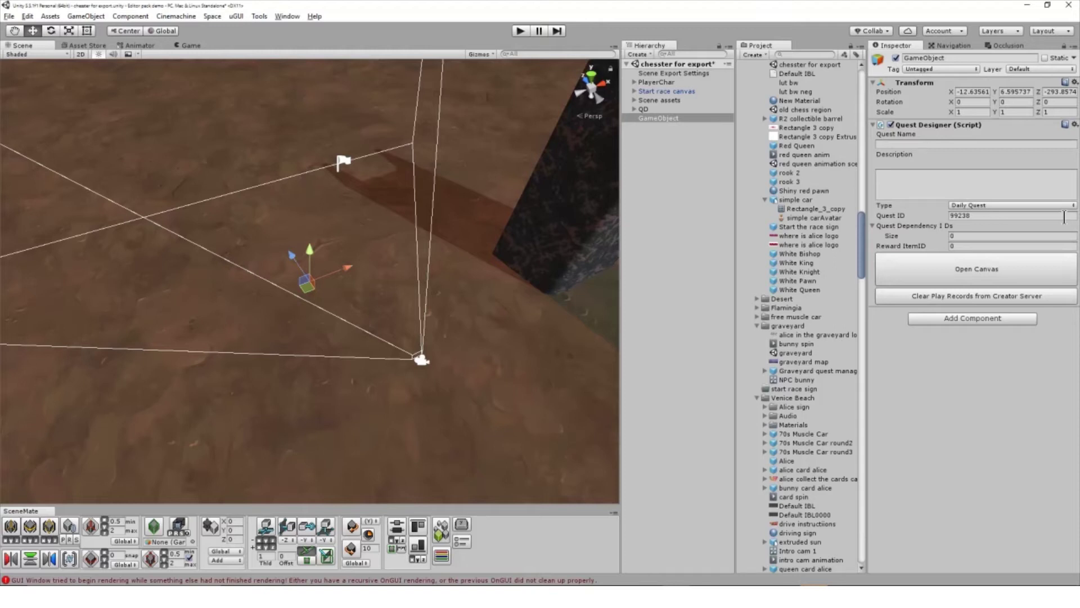
# Rename the new GameObject to 'Quest 2'.
pyautogui.click(664, 118)
pyautogui.press('F2')
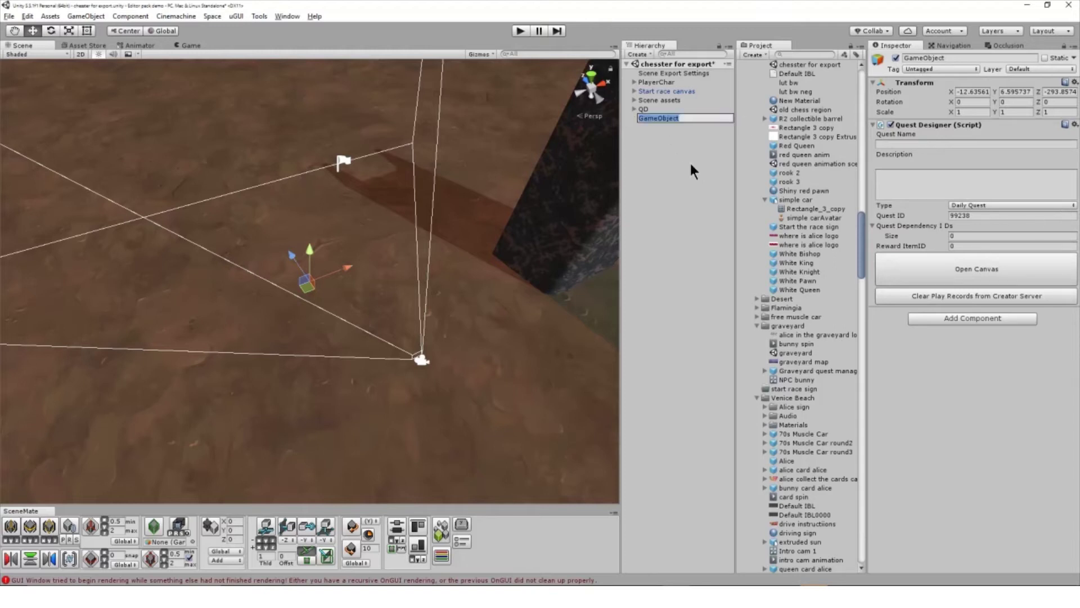
pyautogui.write('Quest 2')
pyautogui.press('Return')
# Check QD's child objects, then reselect Quest 2.
pyautogui.click(652, 109)
pyautogui.click(634, 109)
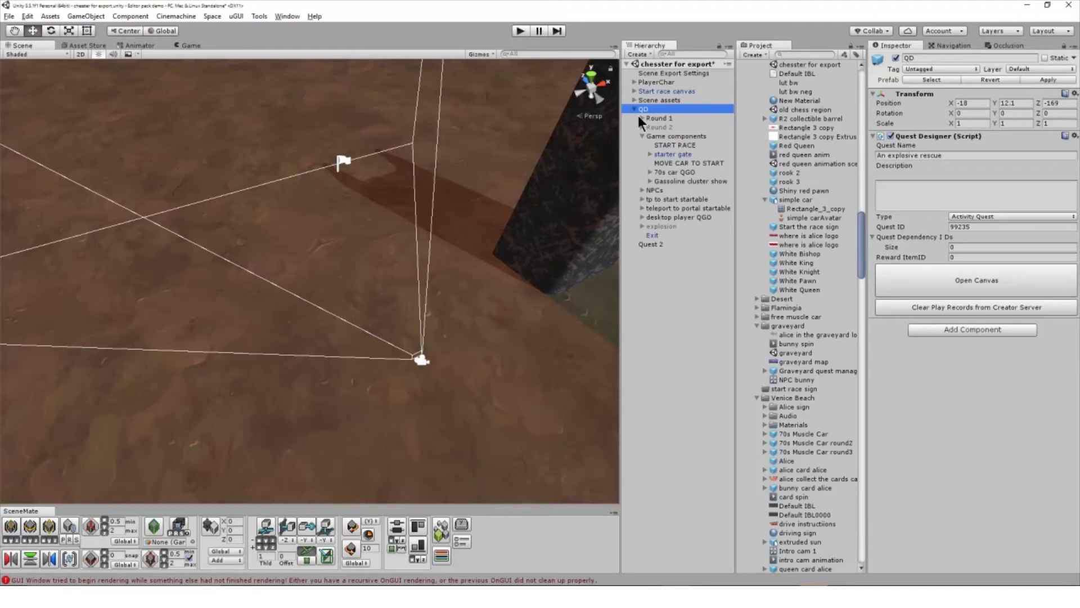
pyautogui.click(636, 111)
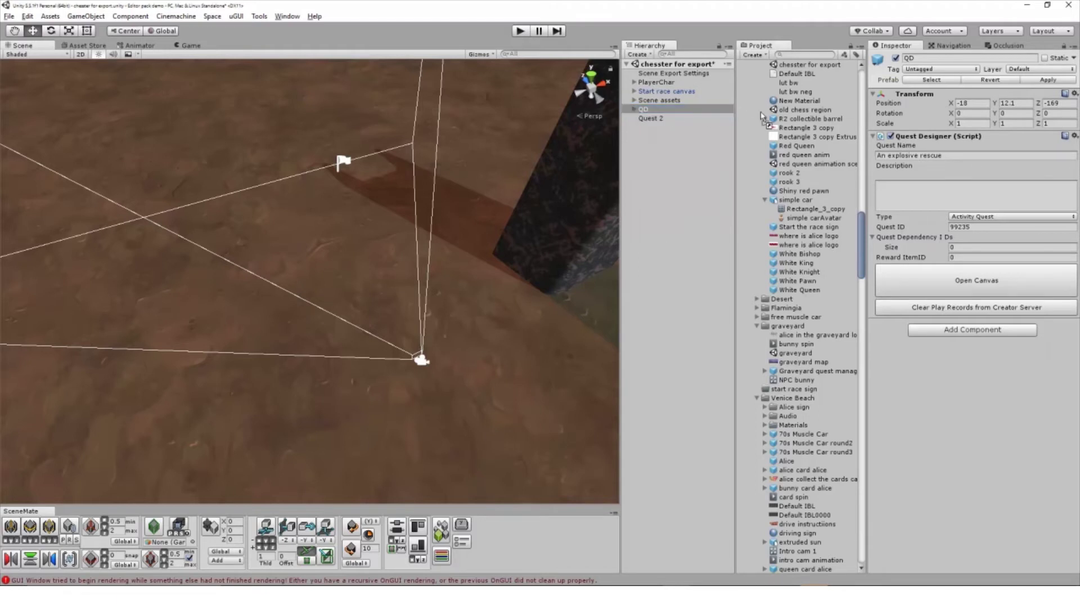
pyautogui.moveTo(761, 116); pyautogui.dragTo(743, 171)
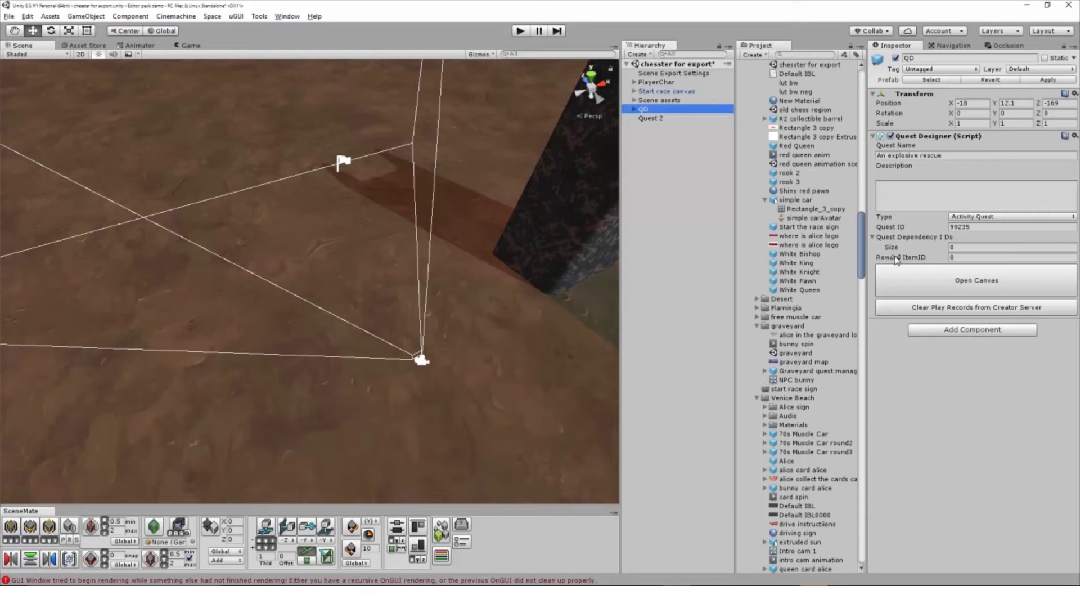
pyautogui.click(656, 117)
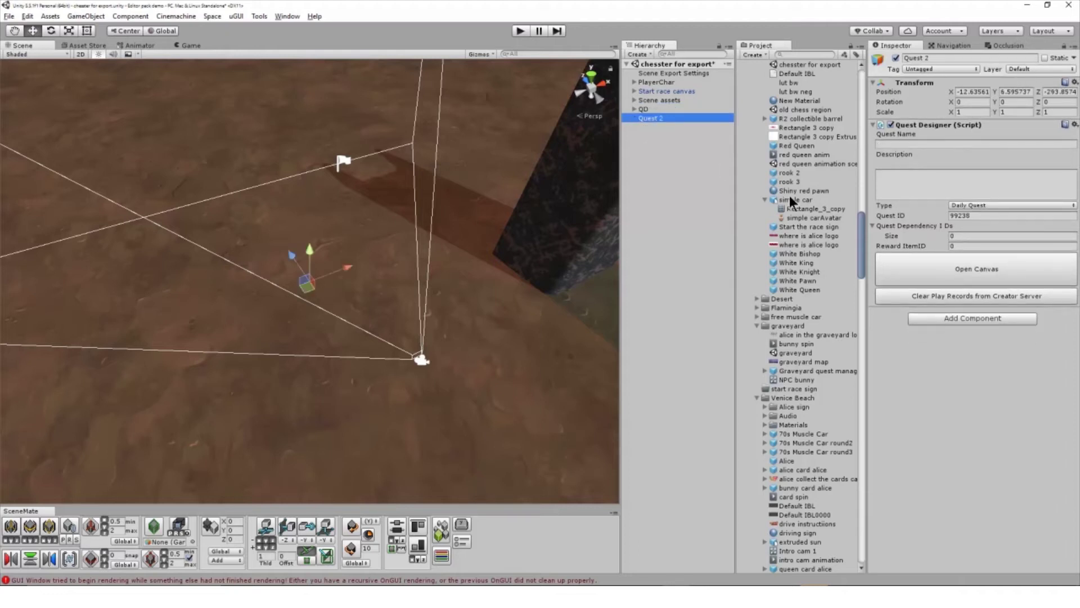
# Clear Quest 2's old ID and reserve new Quest ID 99239, keeping type Daily Quest.
pyautogui.click(1010, 228)
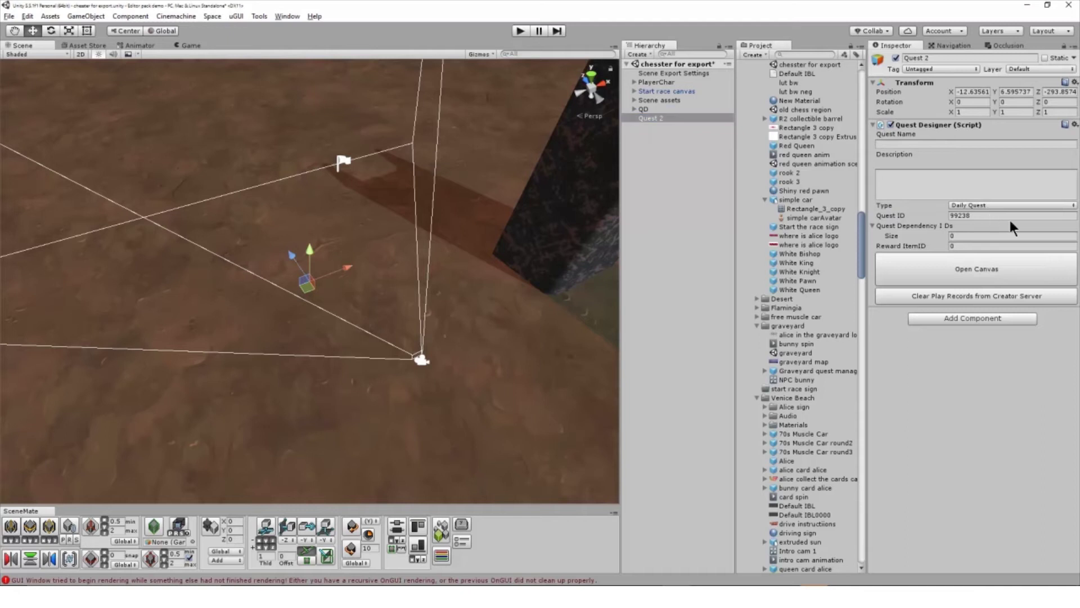
pyautogui.click(983, 215)
pyautogui.press('BackSpace')
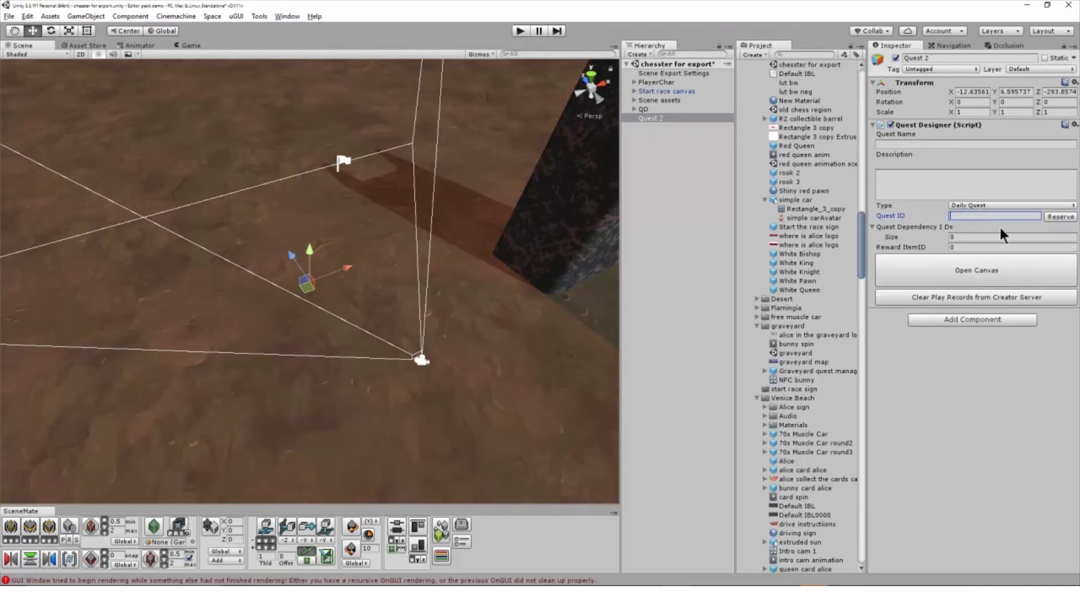
pyautogui.click(1061, 217)
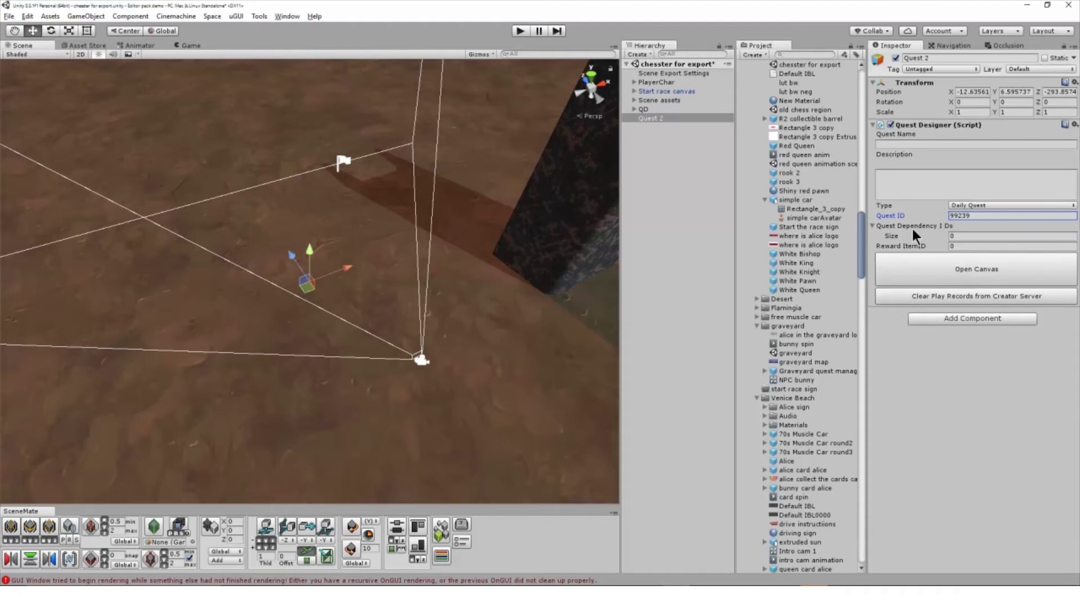
pyautogui.click(1000, 204)
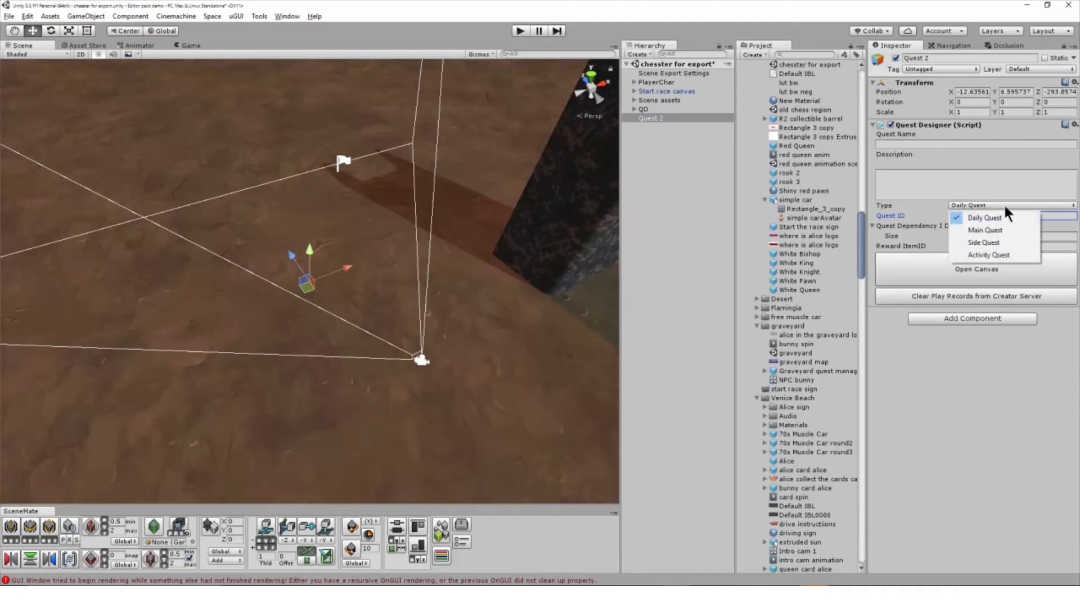
pyautogui.click(951, 188)
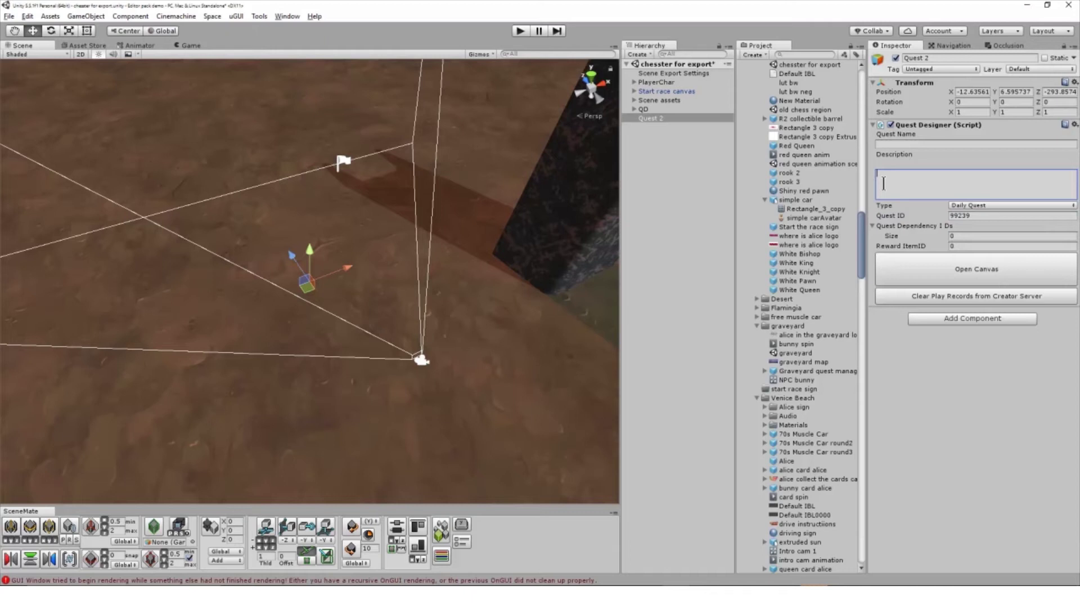
# Name the quest 'Bonnie and Clyde' and describe it as 'A quest for revenge'.
pyautogui.click(979, 146)
pyautogui.write('Bo')
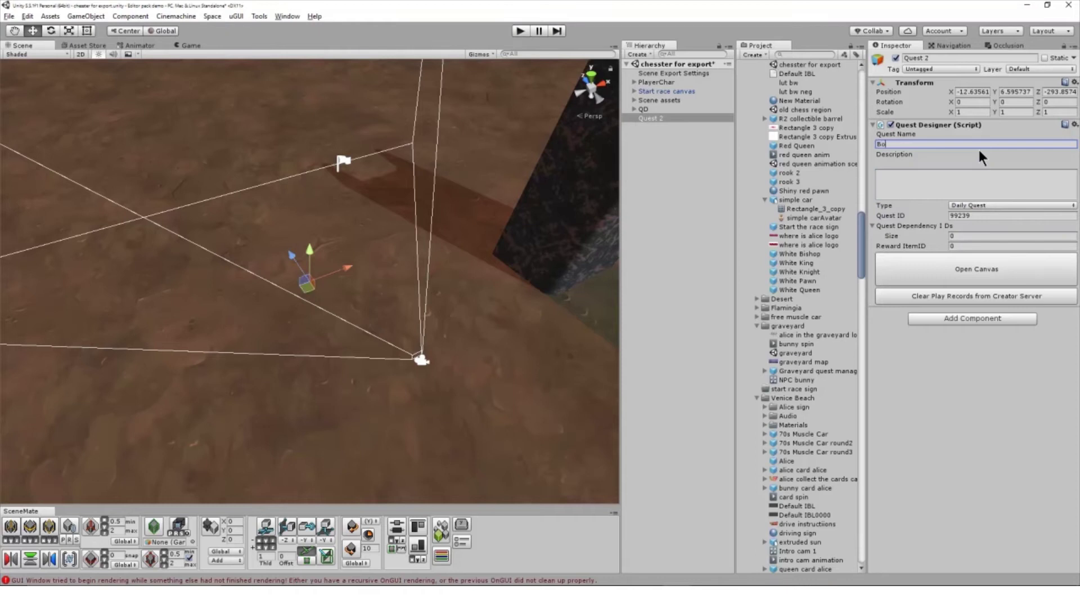
pyautogui.write('nnie and Clyde')
pyautogui.click(976, 185)
pyautogui.write('A ')
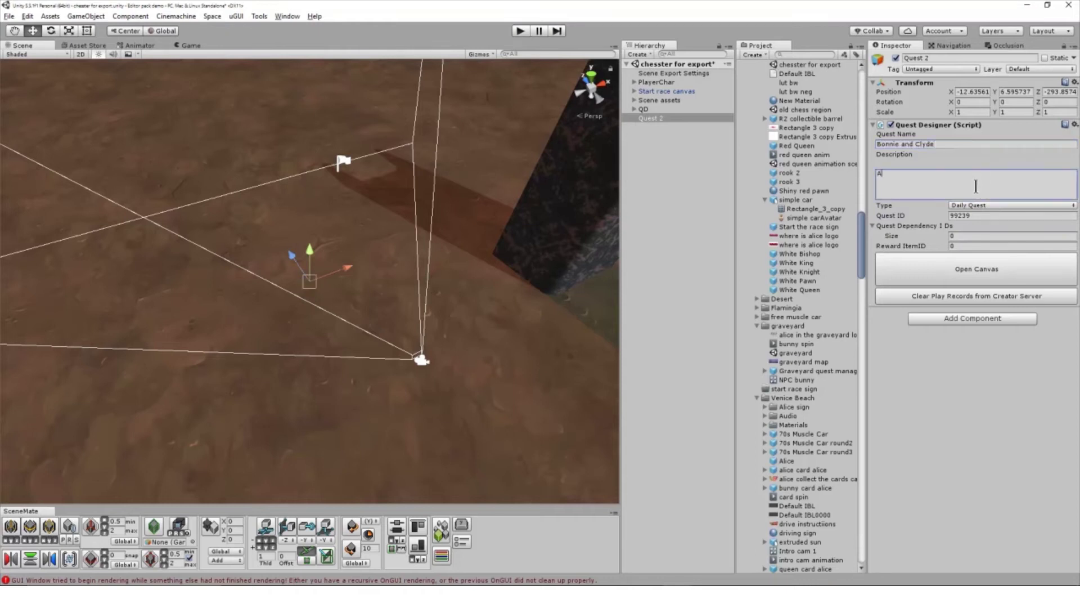
pyautogui.write('quest for veng')
pyautogui.press('BackSpace')
pyautogui.hotkey('ctrl', 'shift', 'Left')
pyautogui.write('revenge')
# Leave the quest type as Daily Quest and fold the Quest Dependency IDs list.
pyautogui.click(1007, 204)
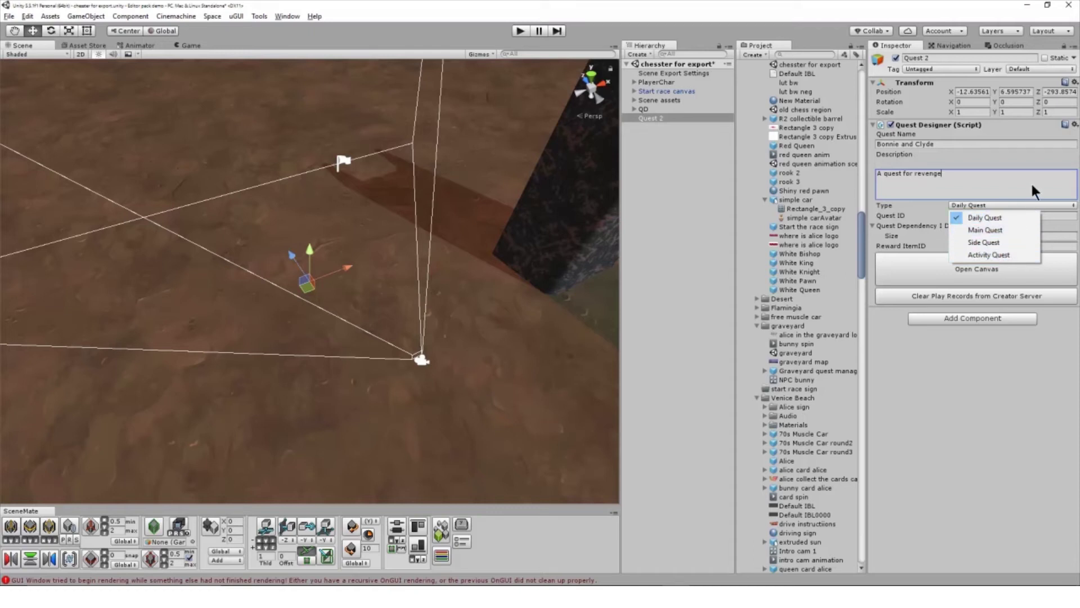
pyautogui.click(910, 203)
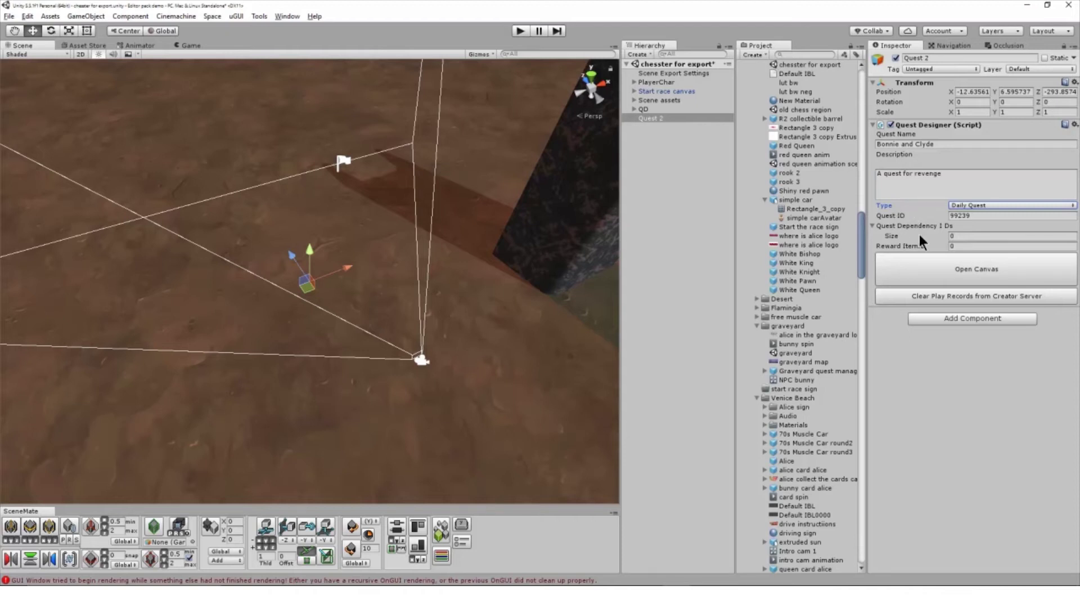
pyautogui.click(873, 225)
# Set the Quest Dependency IDs list size to 1.
pyautogui.click(873, 224)
pyautogui.click(964, 236)
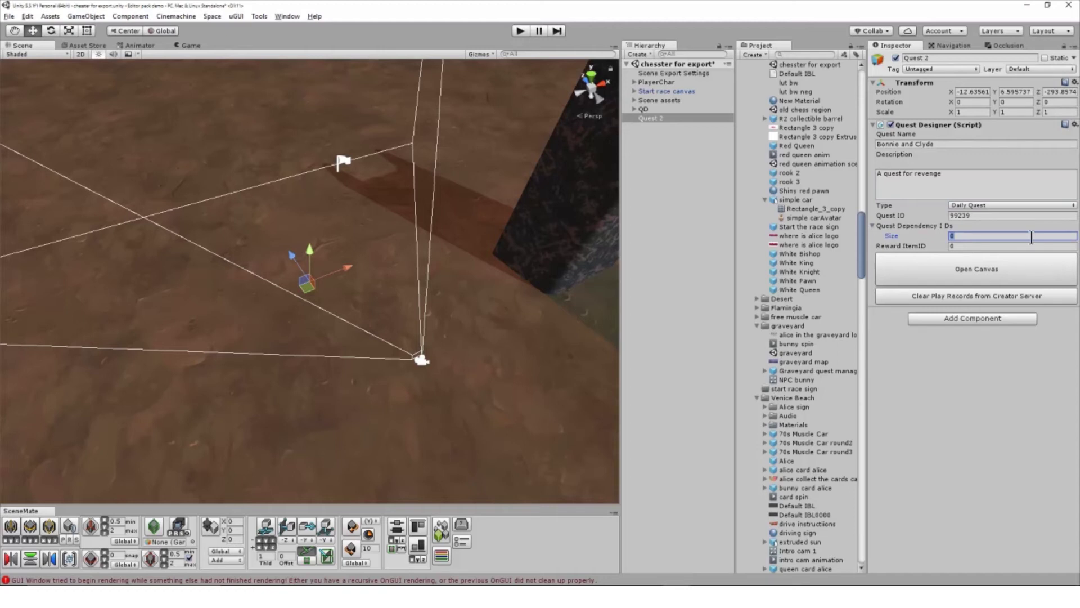
pyautogui.write('1')
pyautogui.press('Tab')
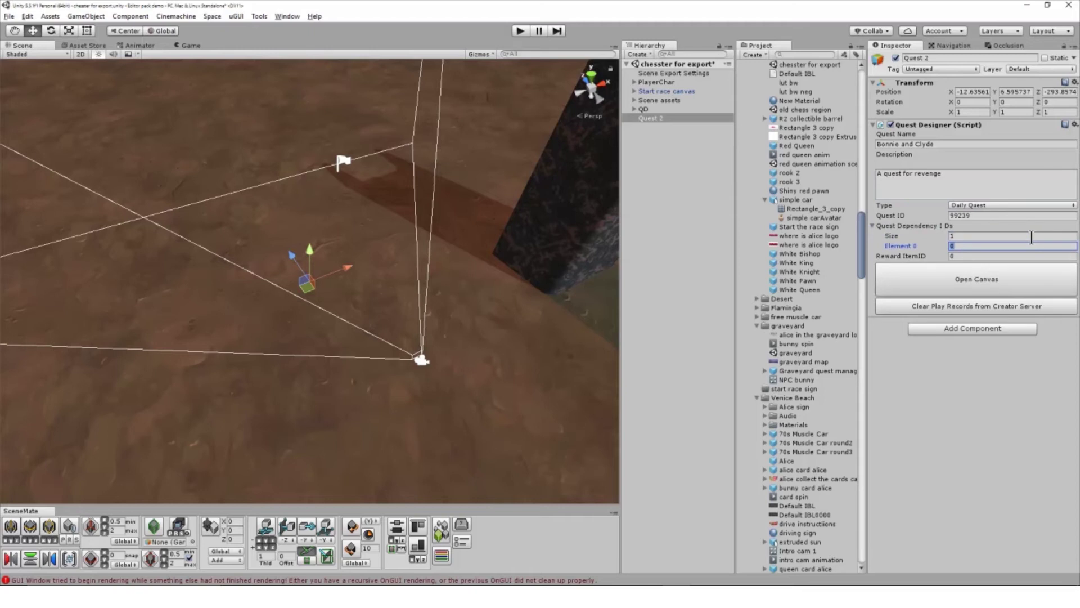
# Copy QD's Quest ID 99235 and paste it into Quest 2's first dependency entry.
pyautogui.click(646, 110)
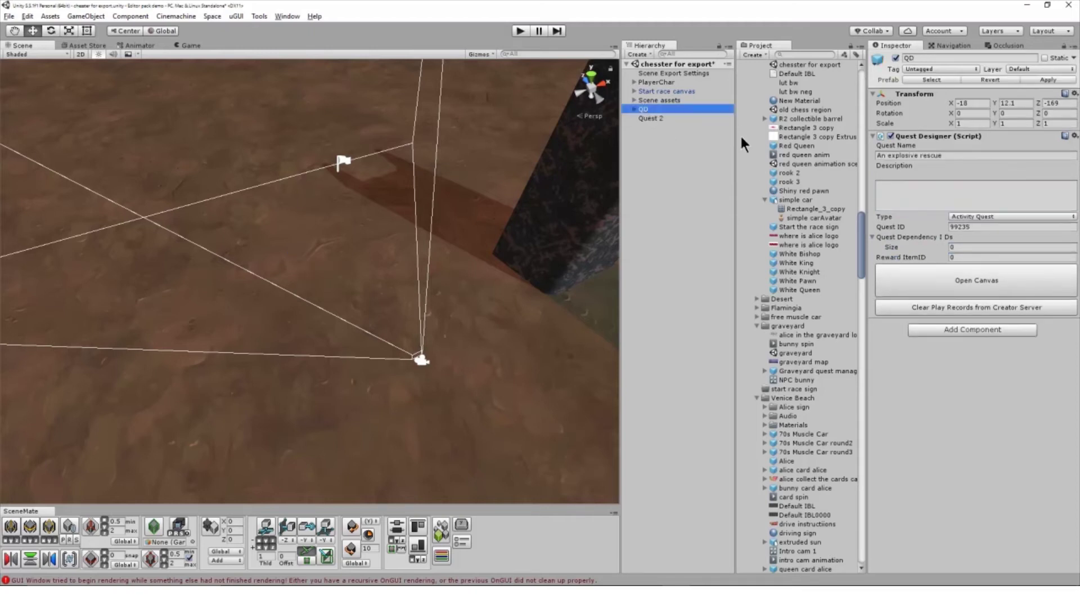
pyautogui.click(970, 226)
pyautogui.doubleClick(970, 226)
pyautogui.hotkey('ctrl', 'c')
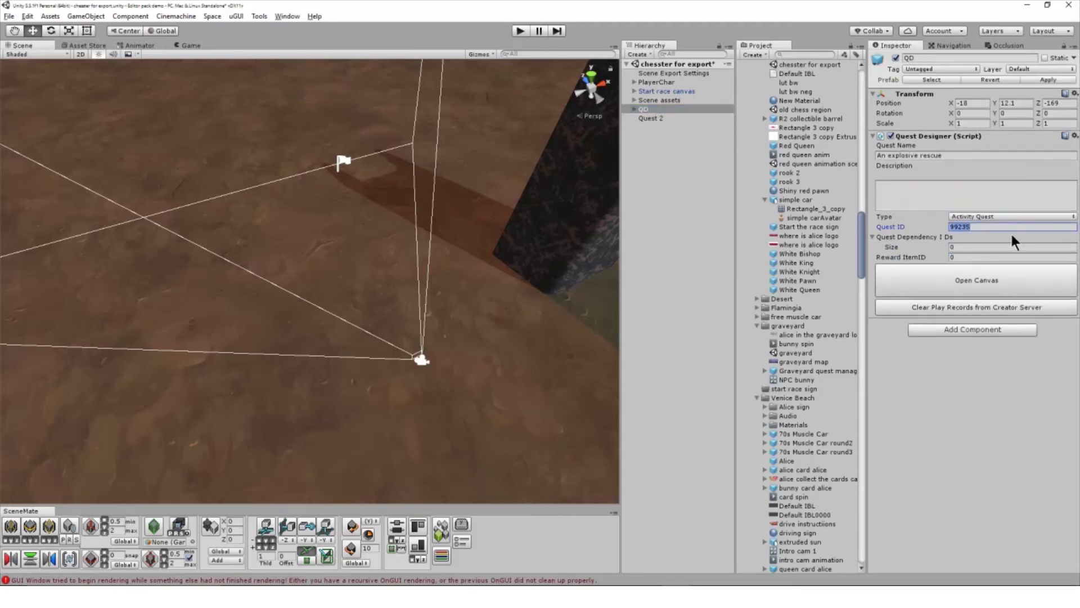
pyautogui.click(654, 118)
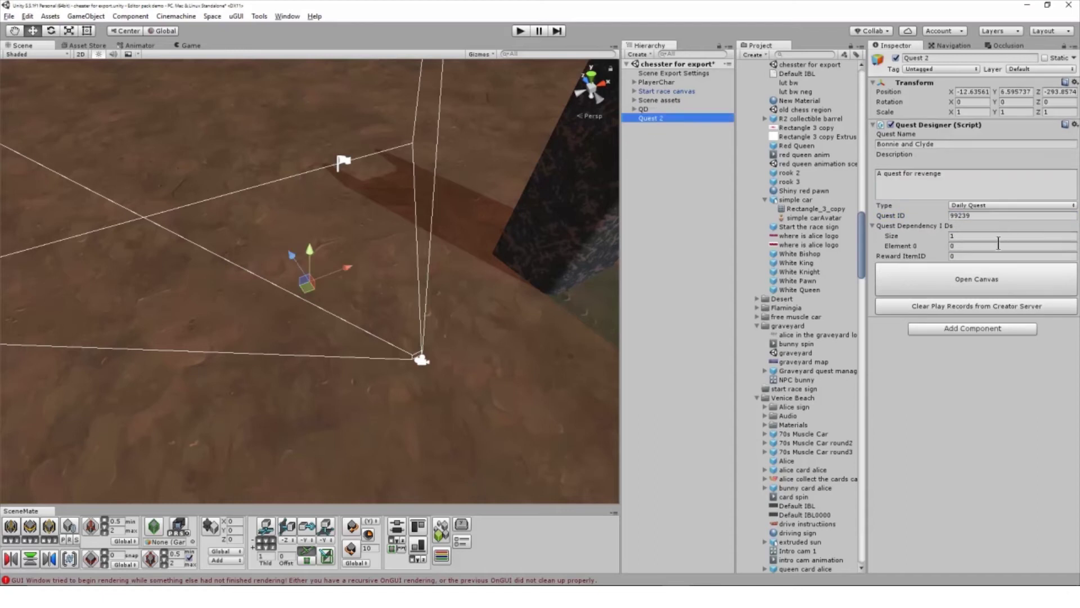
pyautogui.click(999, 243)
pyautogui.hotkey('ctrl', 'v')
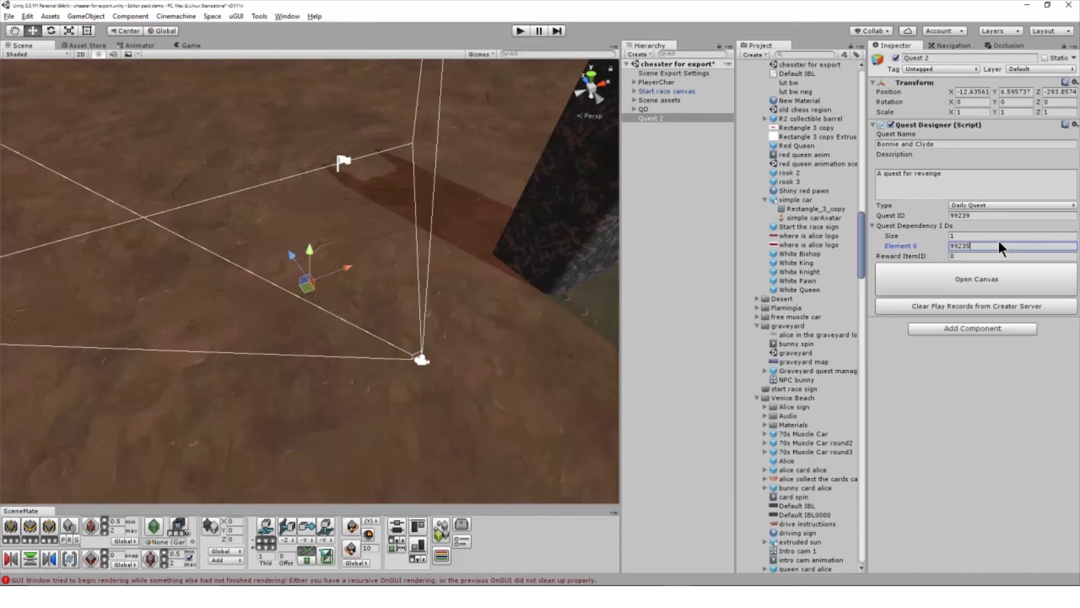
pyautogui.click(965, 235)
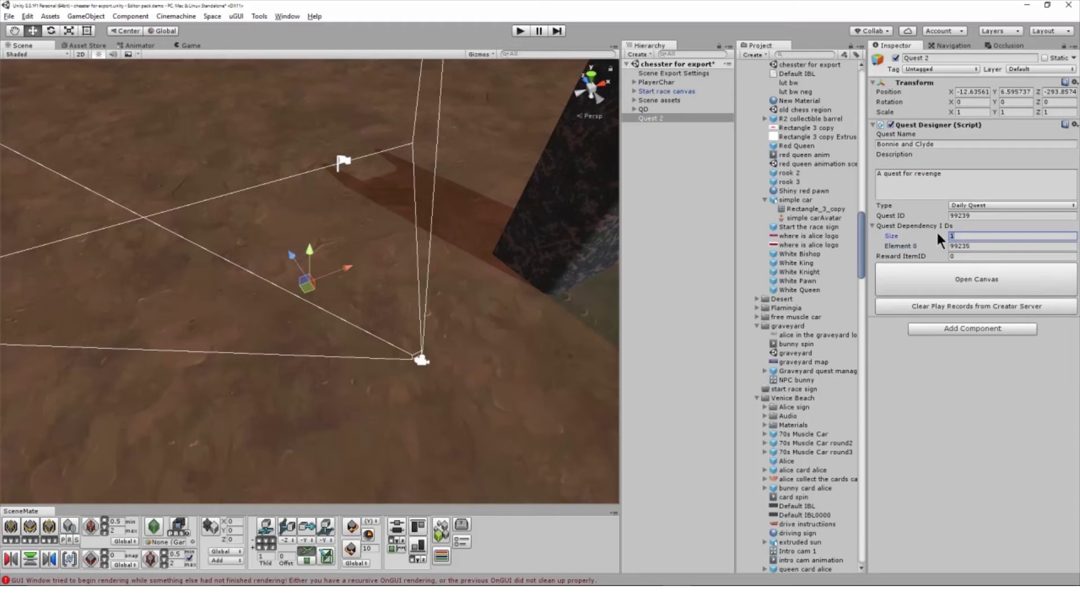
# Grow the dependency list to three entries holding IDs 99235, 99236 and 99237.
pyautogui.write('3')
pyautogui.press('Tab')
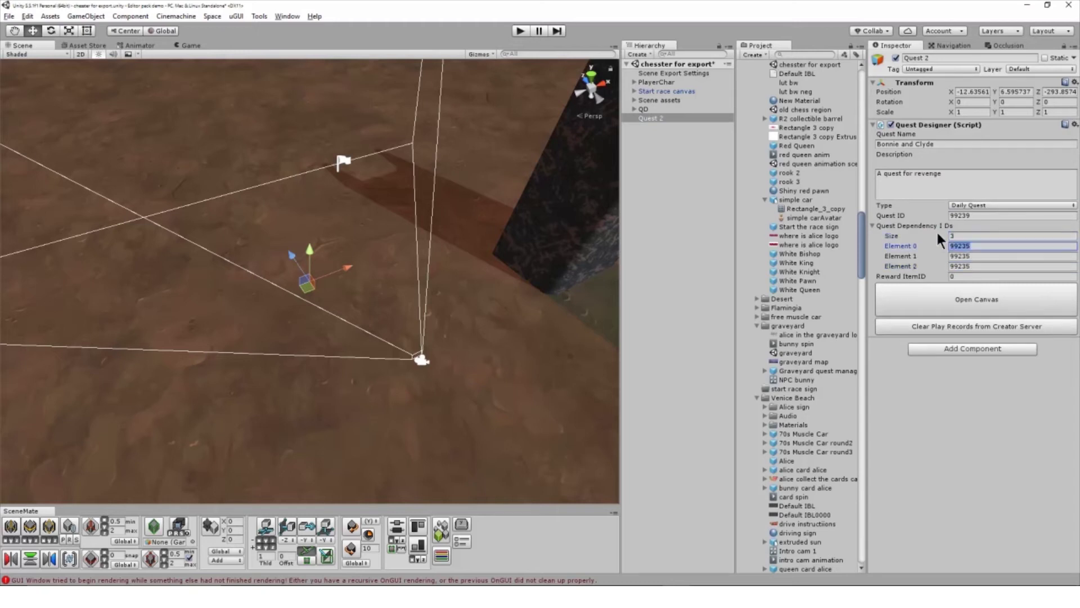
pyautogui.click(990, 255)
pyautogui.click(991, 255)
pyautogui.hotkey('shift', 'Left')
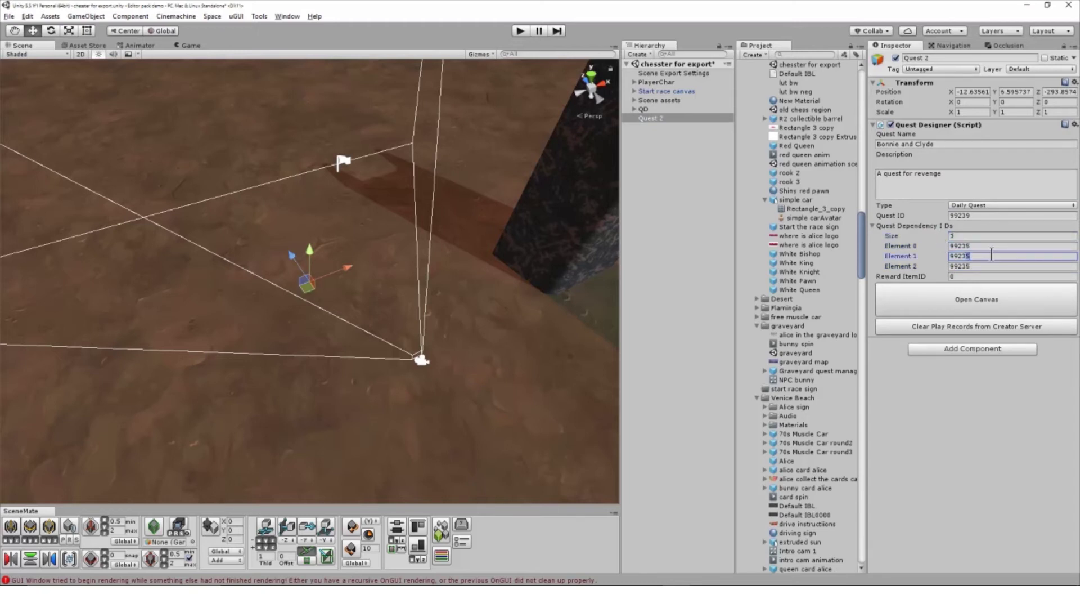
pyautogui.write('6')
pyautogui.press('Tab')
pyautogui.hotkey('shift', 'Left')
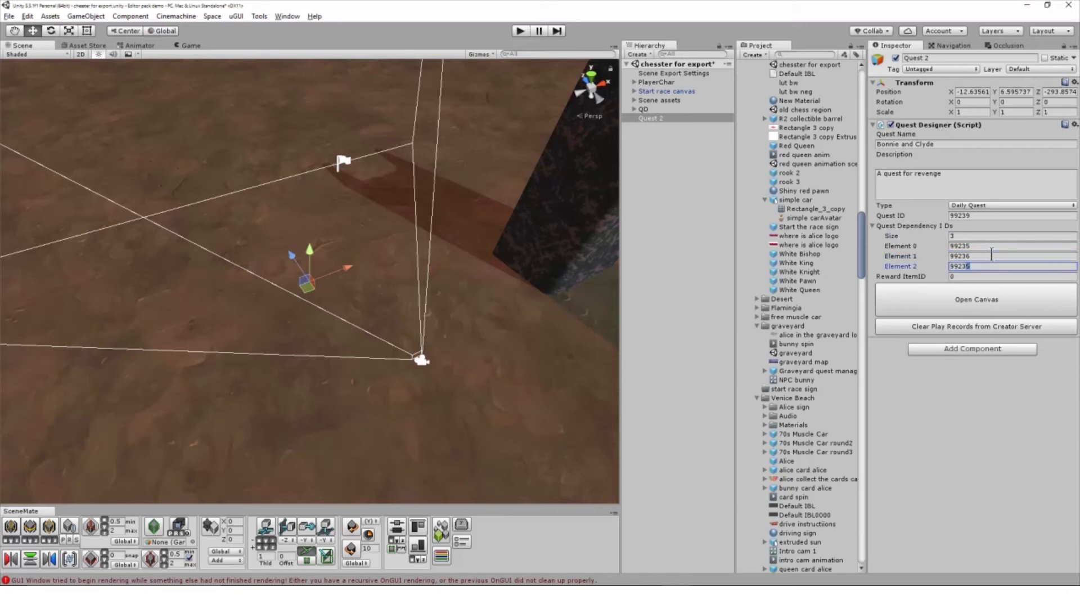
pyautogui.write('7')
pyautogui.press('Tab')
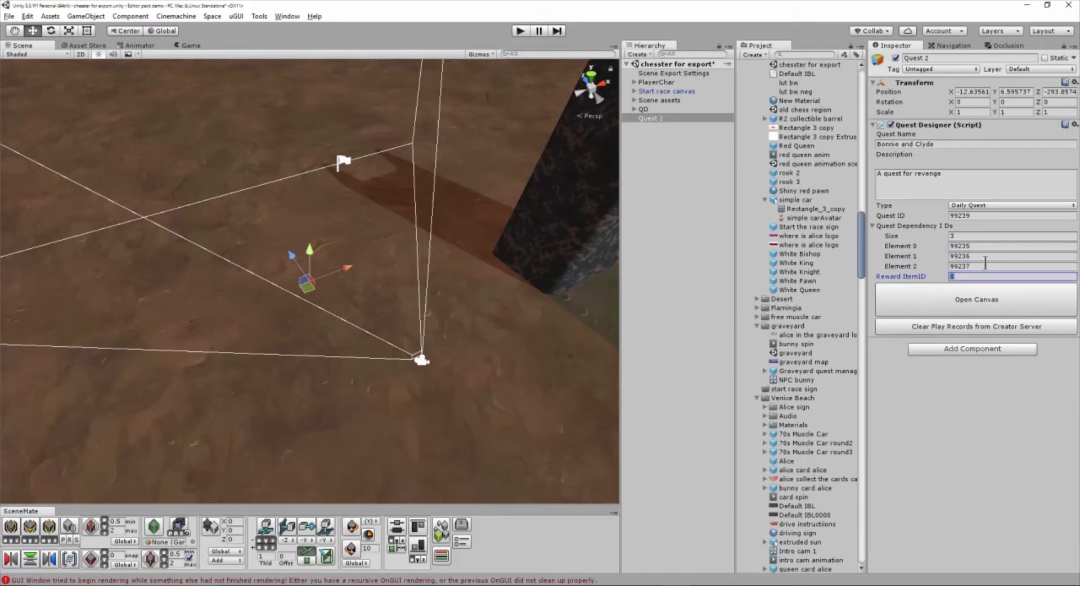
# Point out each of the three dependency IDs in turn, twice over.
pyautogui.click(909, 248)
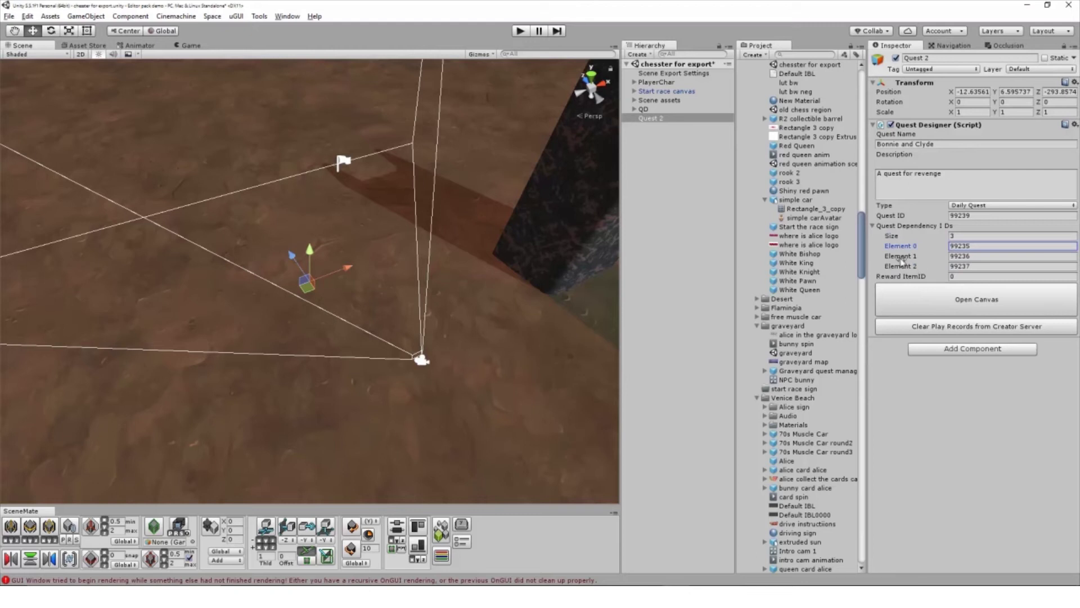
pyautogui.click(896, 258)
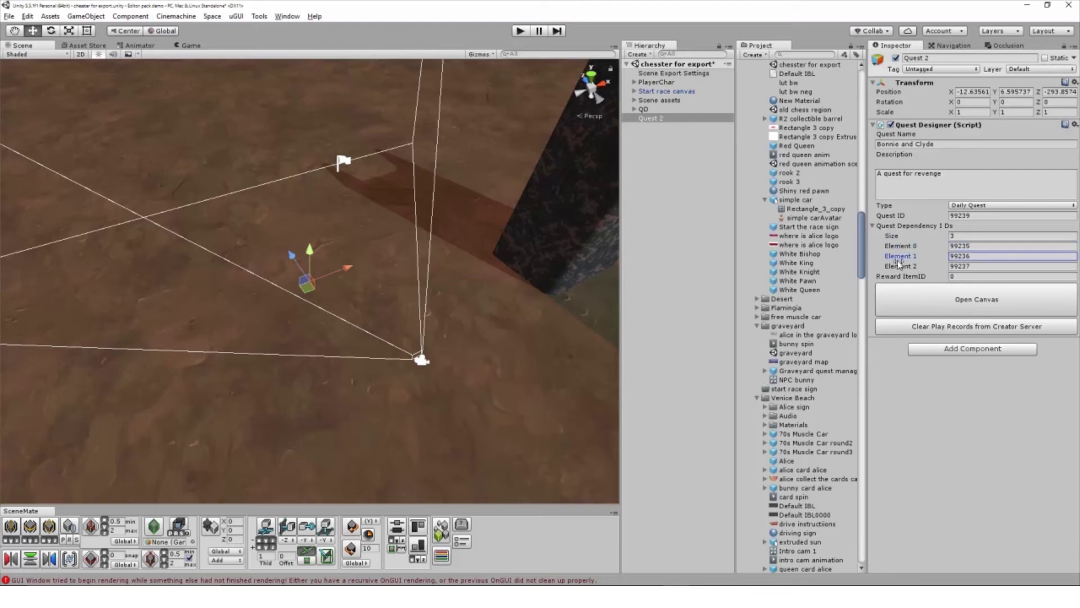
pyautogui.click(898, 265)
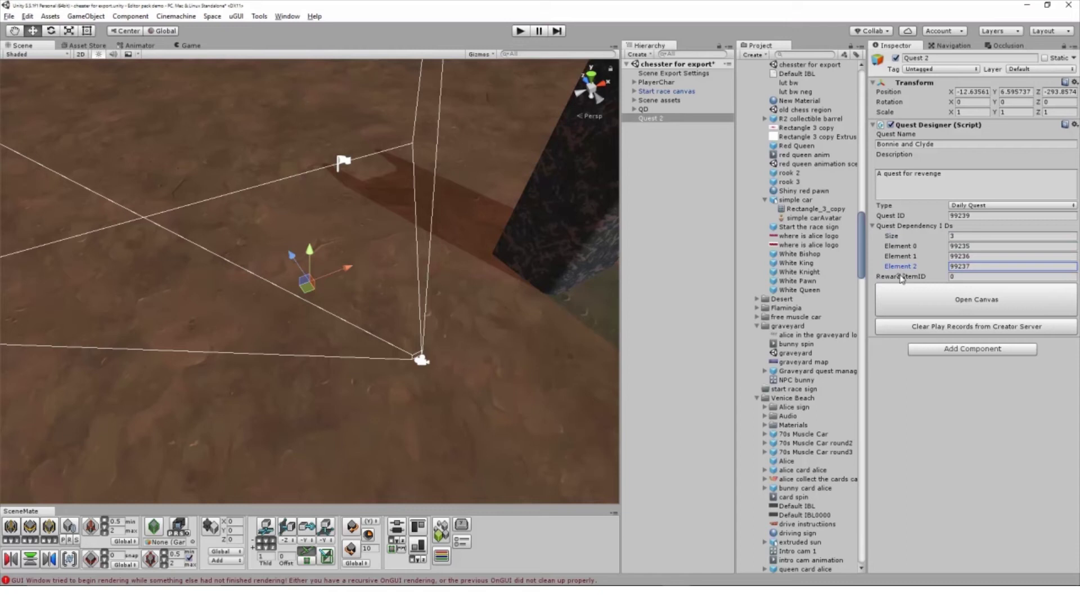
pyautogui.click(916, 248)
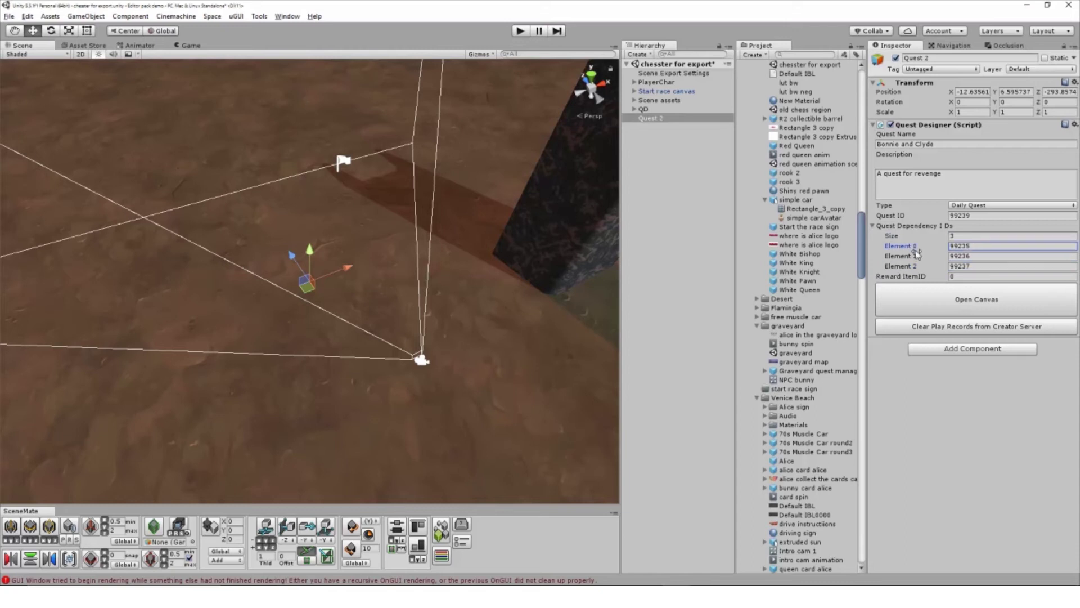
pyautogui.click(916, 257)
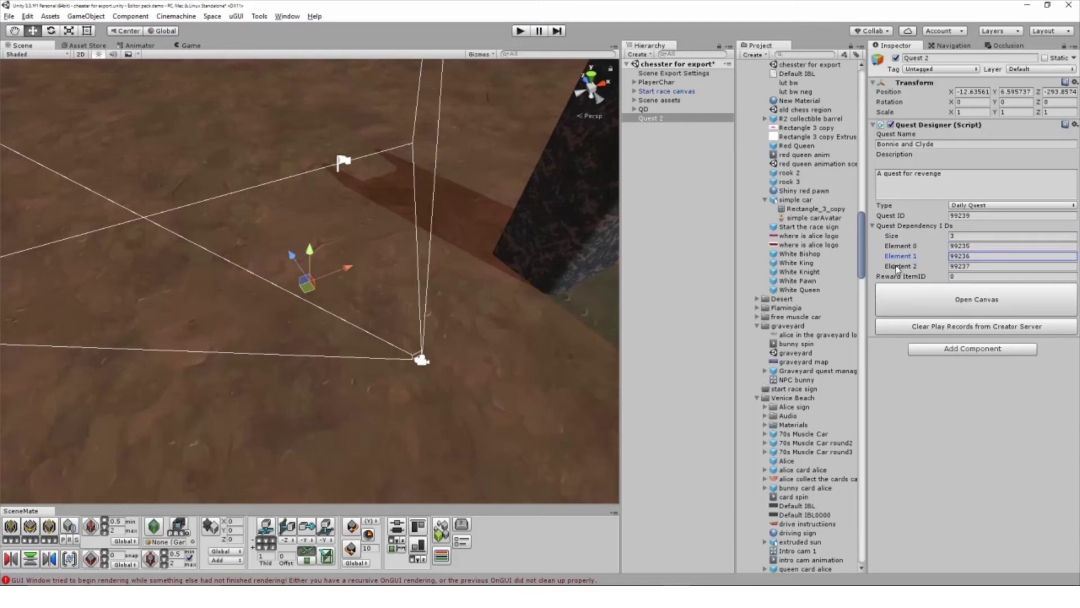
pyautogui.click(897, 267)
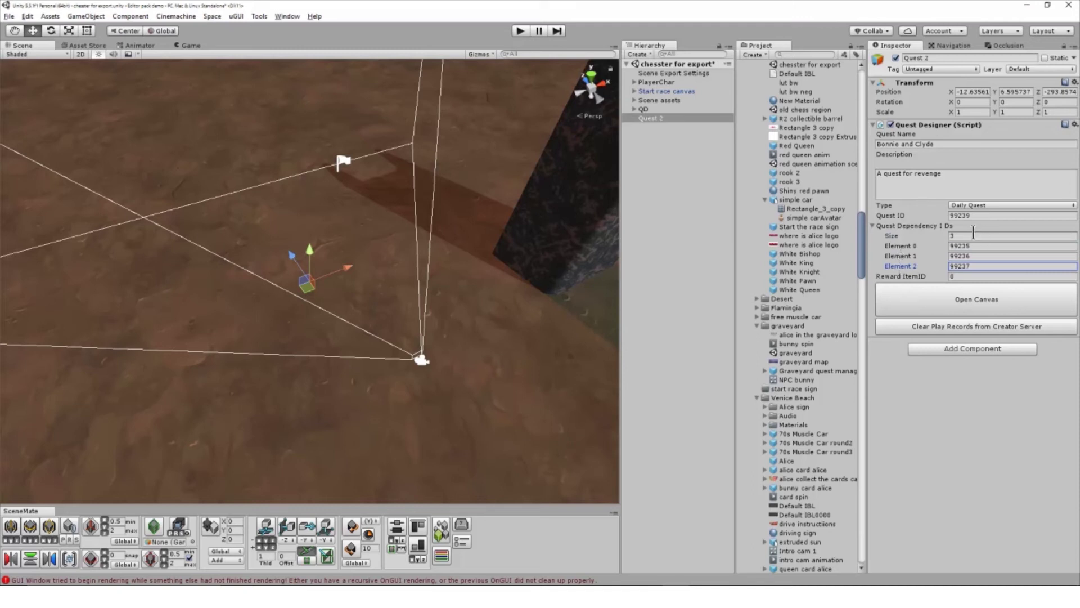
# Set the dependency count back to 0, leaving Reward Item ID at 0.
pyautogui.click(1050, 235)
pyautogui.write('0')
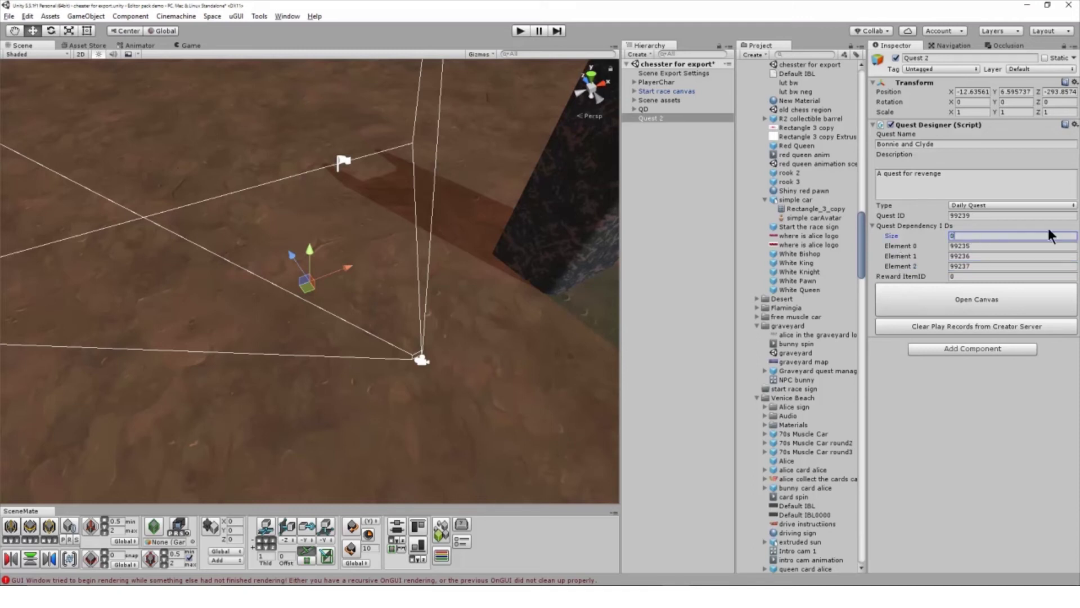
pyautogui.press('Tab')
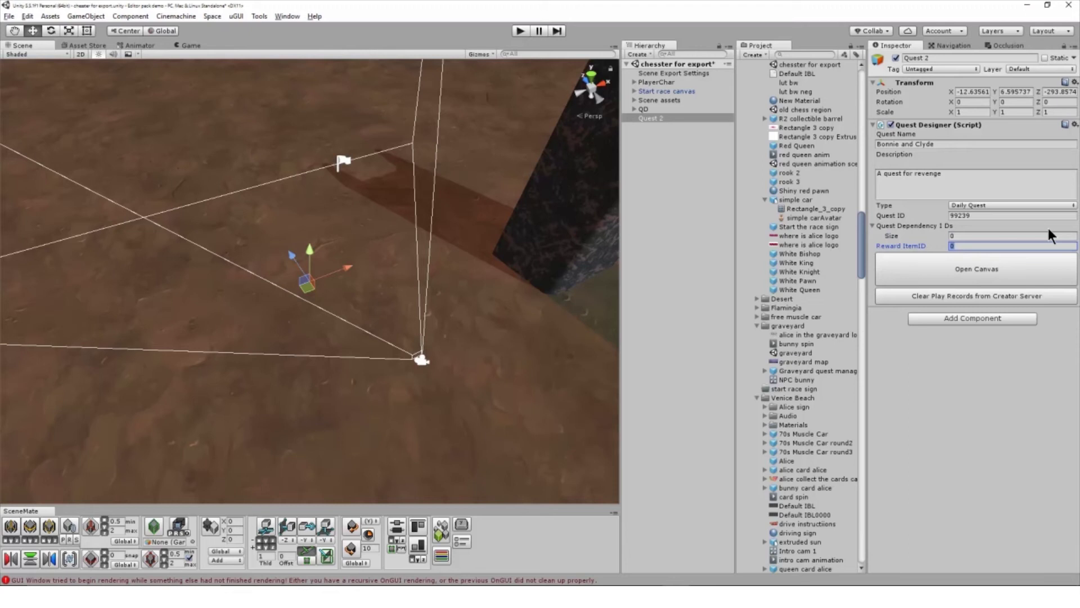
pyautogui.press('Return')
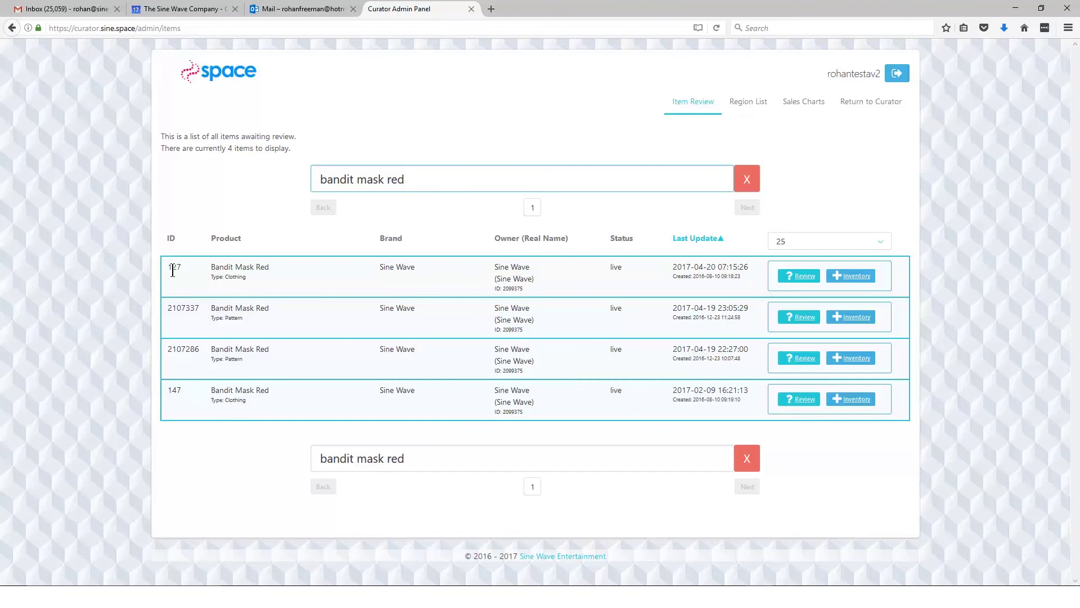
# Select the ID 127 in the first Bandit Mask Red row.
pyautogui.click(172, 270)
pyautogui.doubleClick(172, 271)
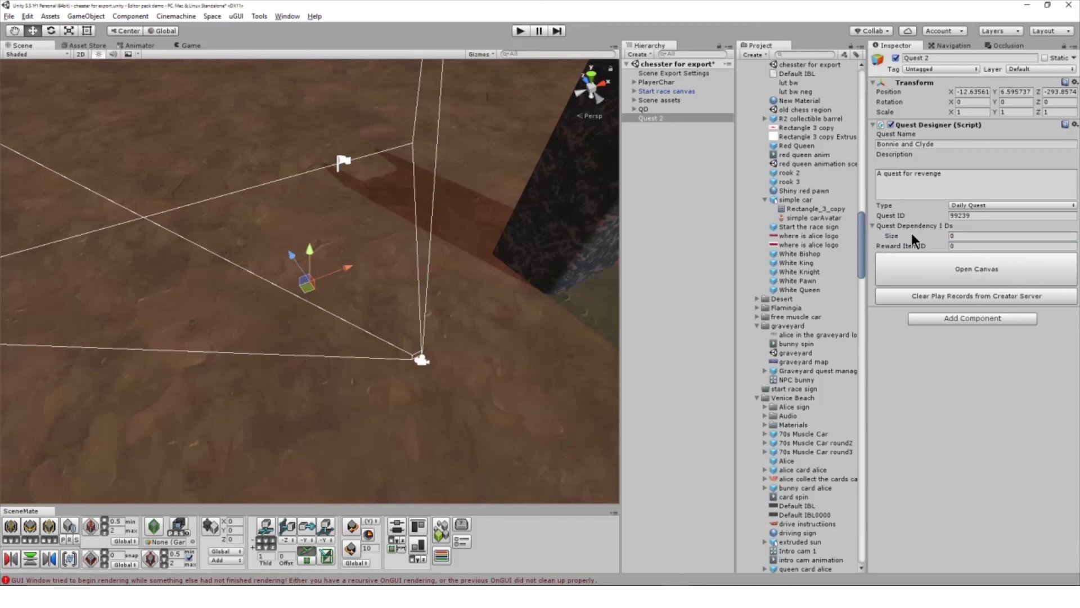
# Wipe quest 99239's Creator Server play records, then switch its Type to Activity Quest.
pyautogui.click(963, 298)
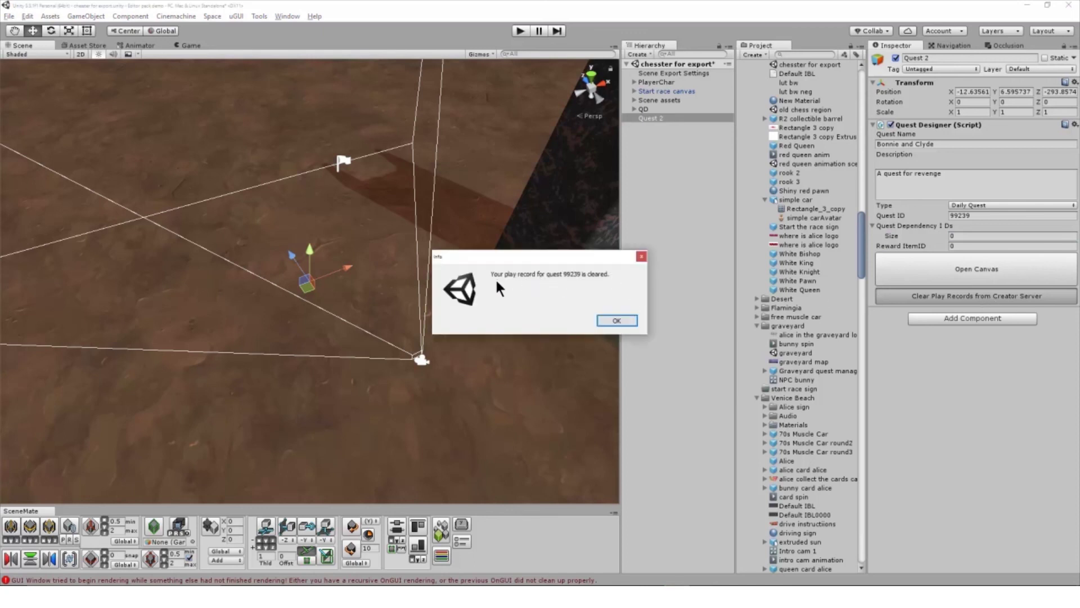
pyautogui.click(618, 319)
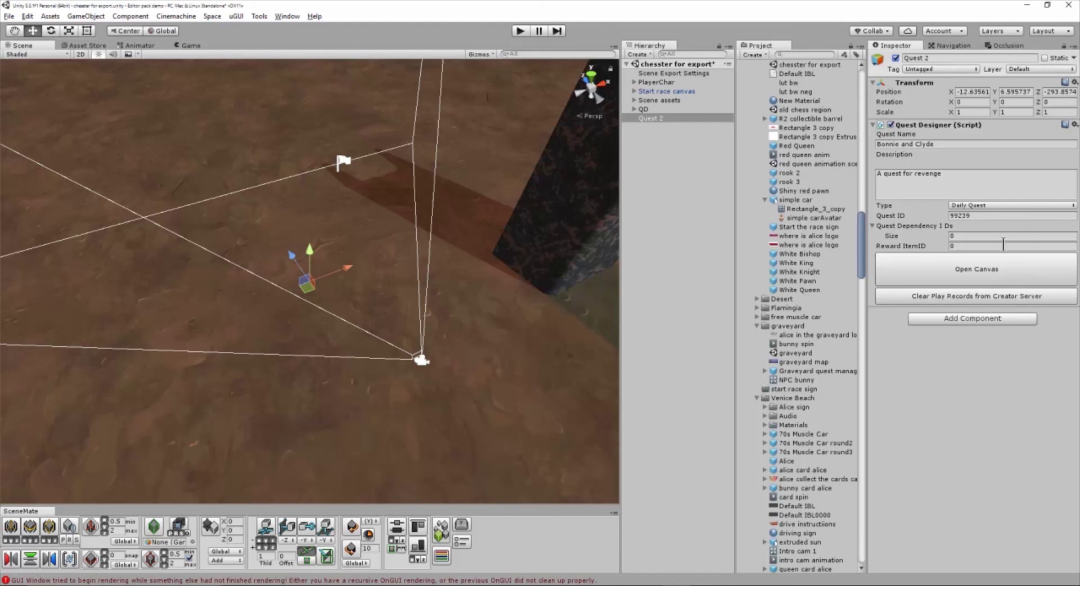
pyautogui.click(990, 204)
pyautogui.click(990, 252)
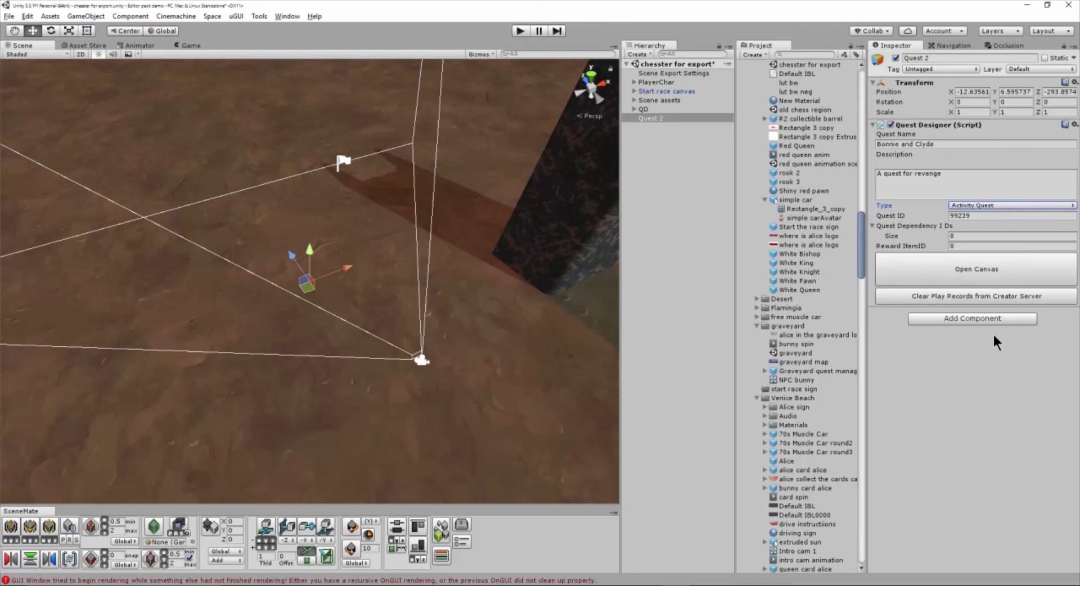
# Open the BranchedQuest canvas and add the first node, Unnamed Step (0).
pyautogui.click(997, 276)
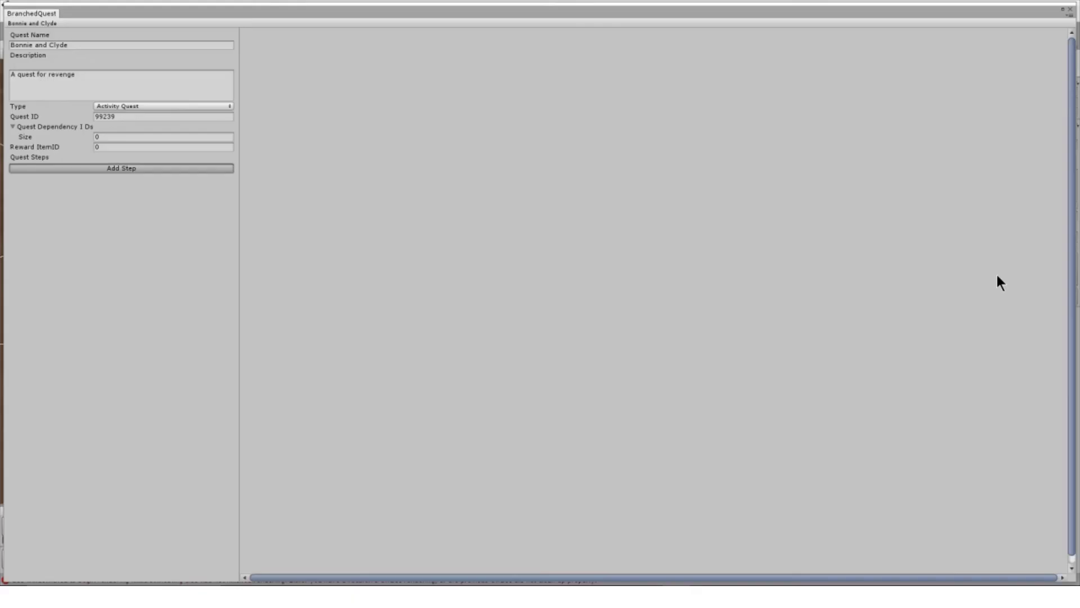
pyautogui.click(92, 167)
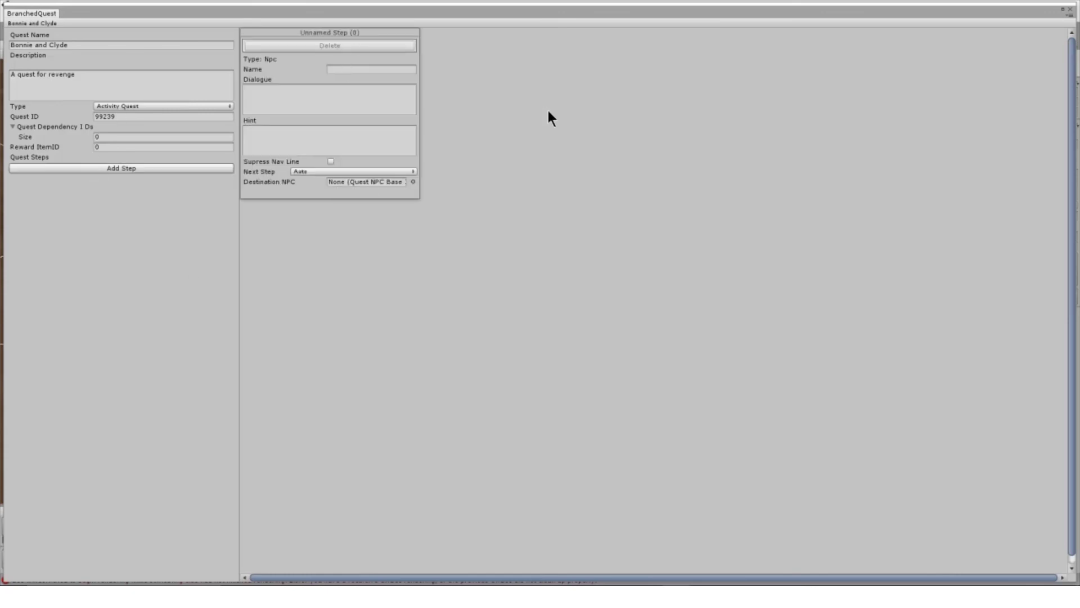